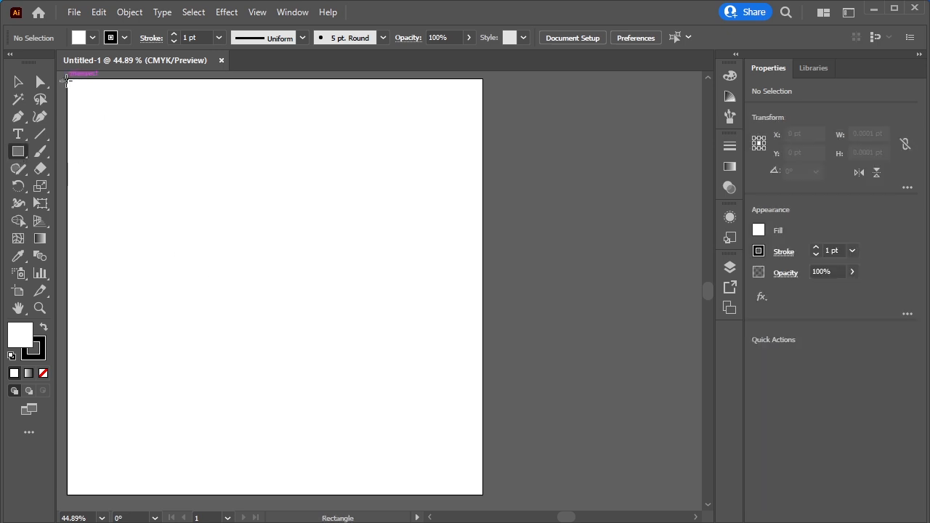
Draw a 1080 by 1080 pt rectangle covering the whole artboard and remove its stroke
left_click_drag(66, 75, 483, 497)
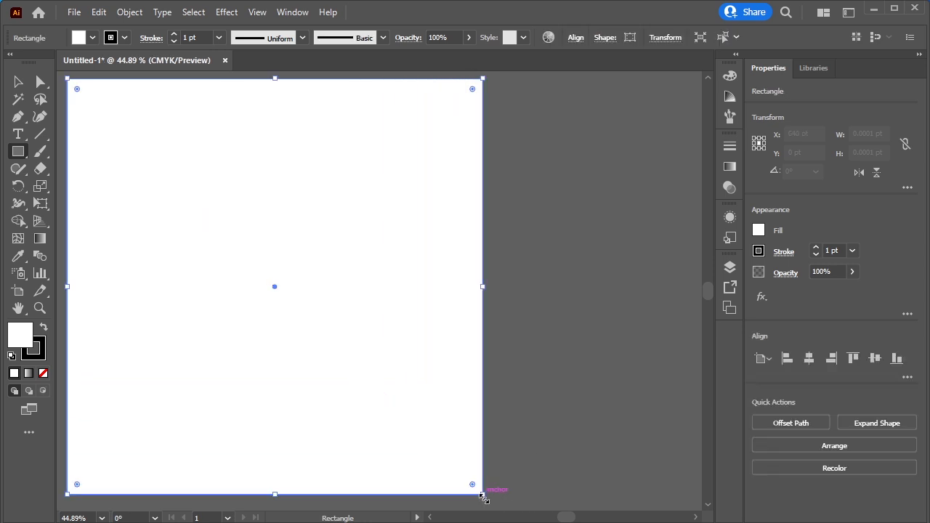
left_click(44, 359)
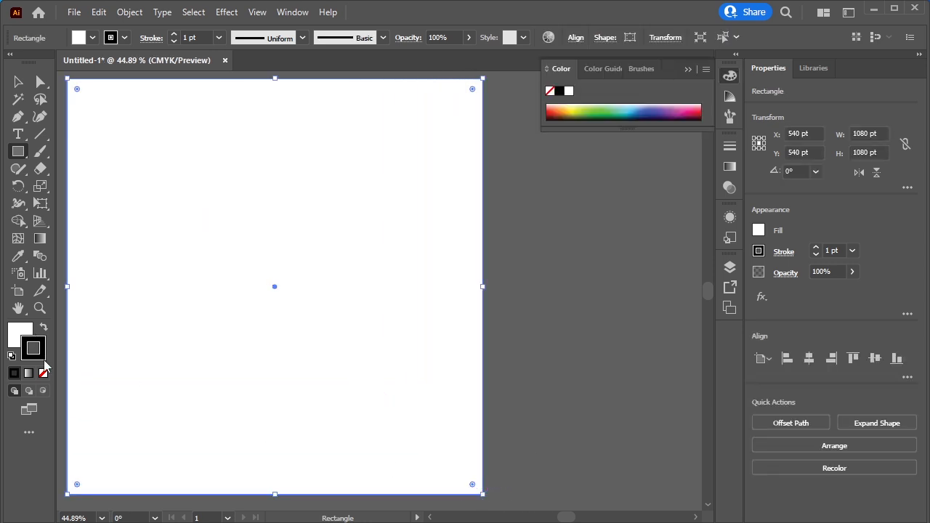
left_click(43, 373)
left_click(20, 332)
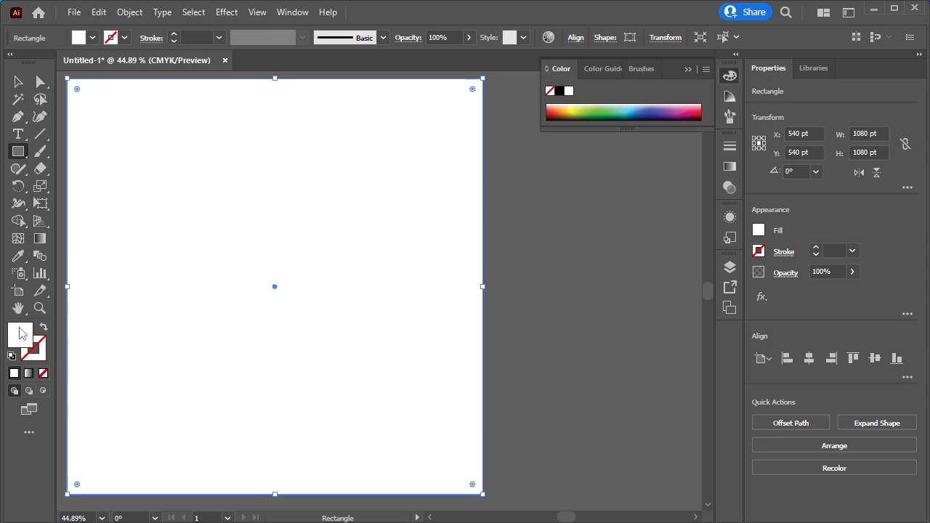
Fill the artboard rectangle with the red #c9252c
double_click(22, 332)
type("c9252c")
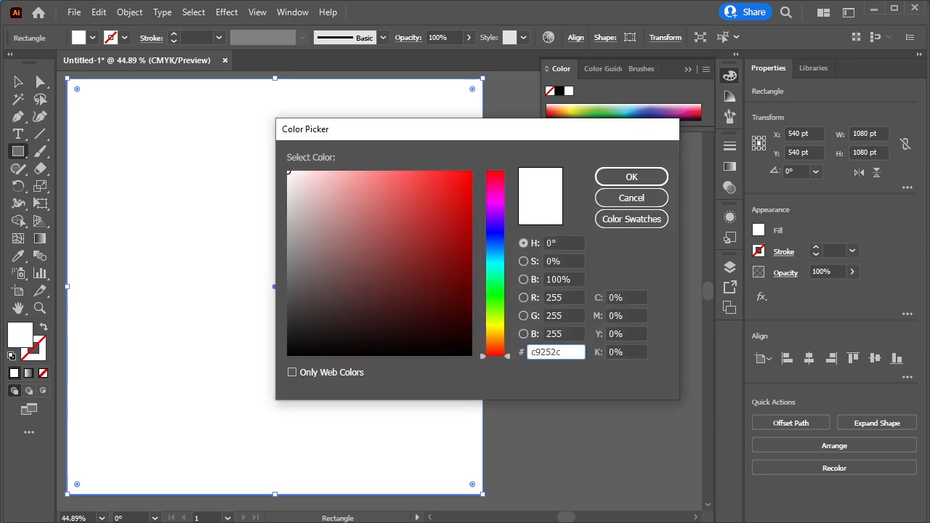
left_click(633, 183)
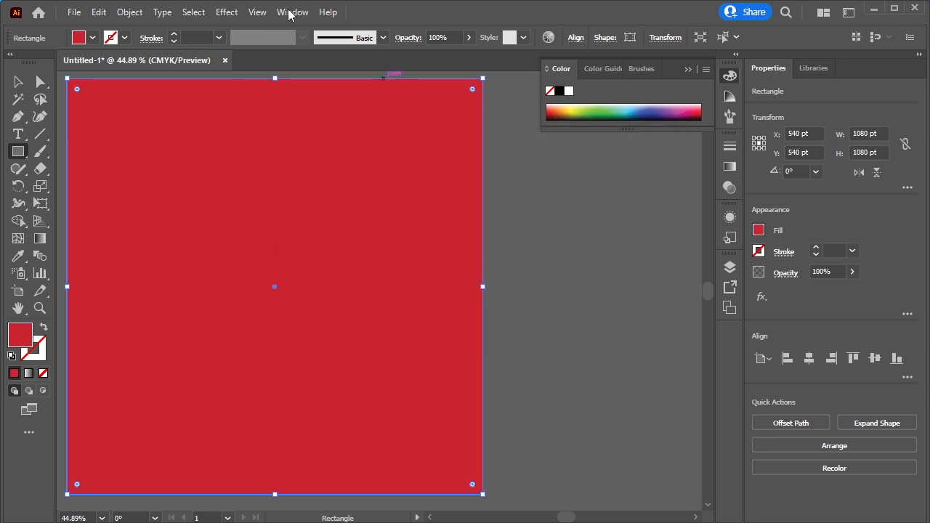
Apply a linear gradient to the rectangle, adding a red stop near the middle and removing the black end stop
left_click(290, 13)
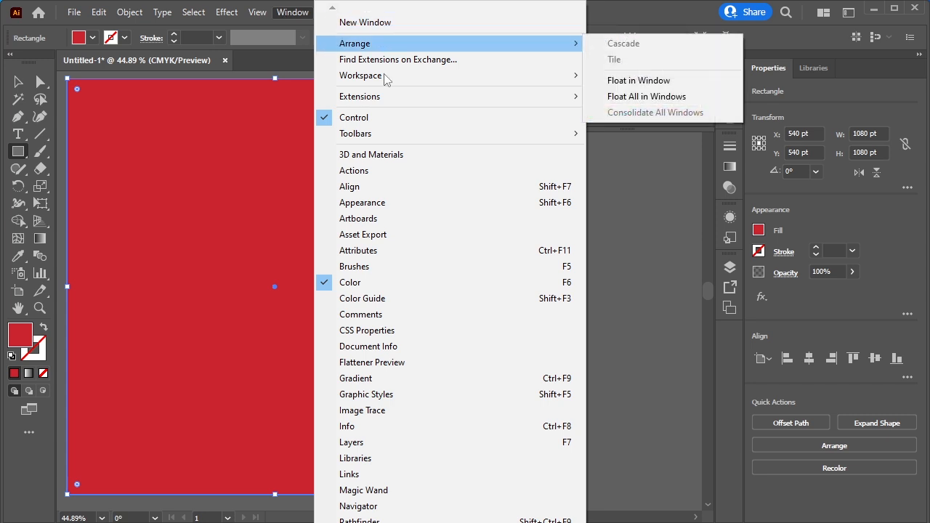
left_click(492, 379)
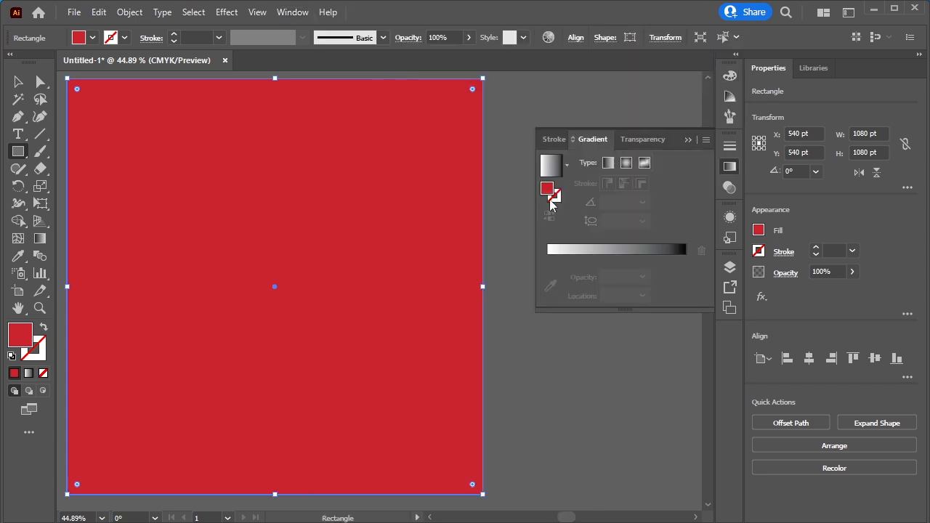
left_click(619, 253)
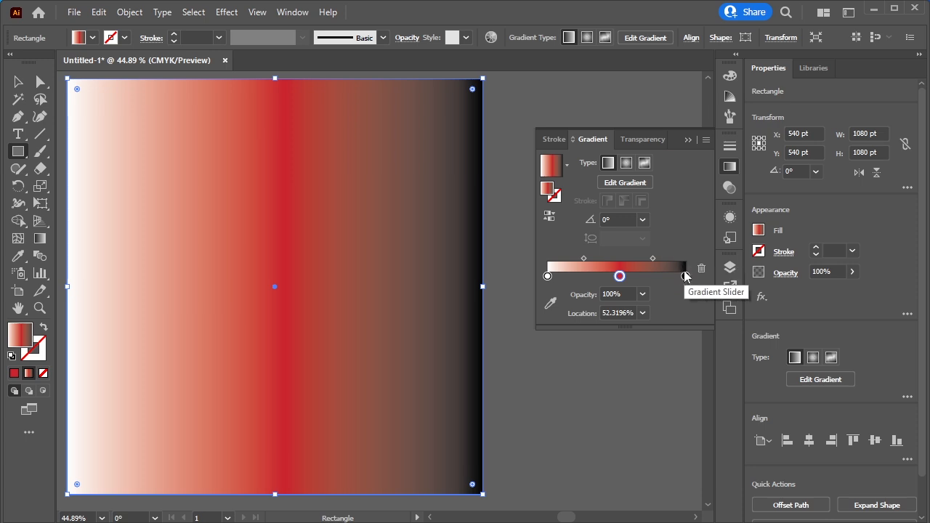
left_click_drag(685, 275, 710, 320)
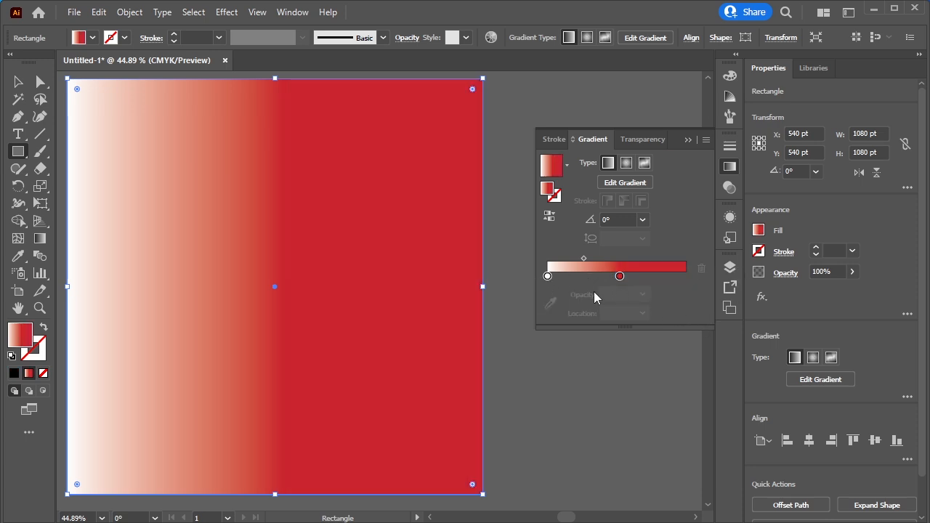
Replace the gradient's white stop with a lighter red one at 0% and move the red stop to 100%
left_click(547, 276)
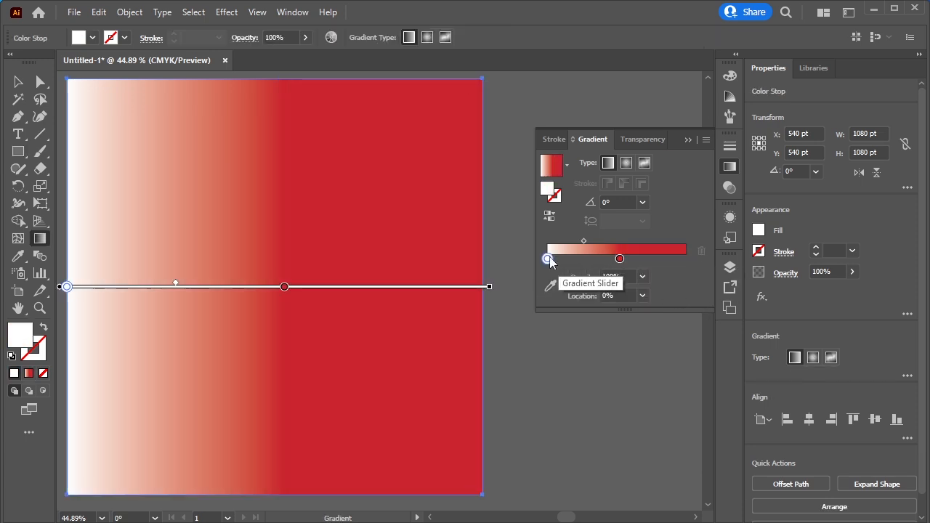
left_click(582, 259)
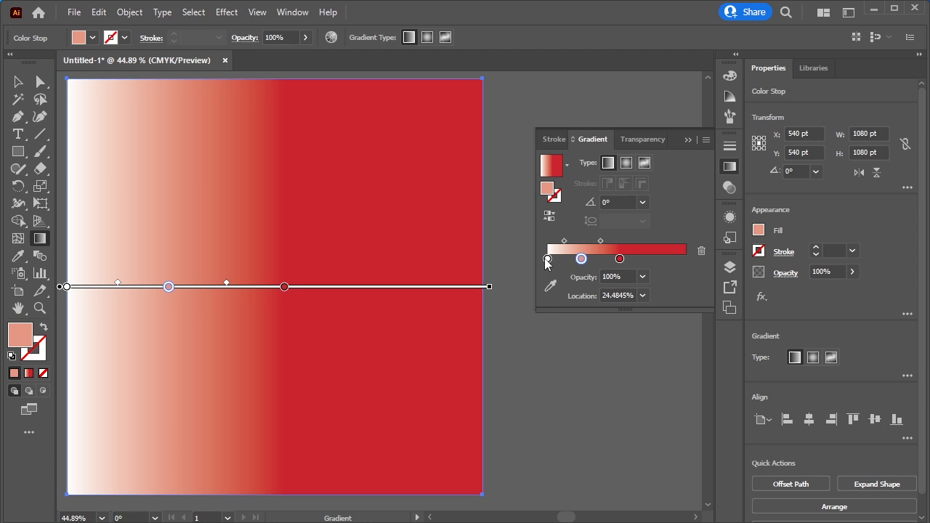
left_click_drag(547, 260, 523, 284)
left_click(581, 260)
left_click_drag(580, 259, 532, 258)
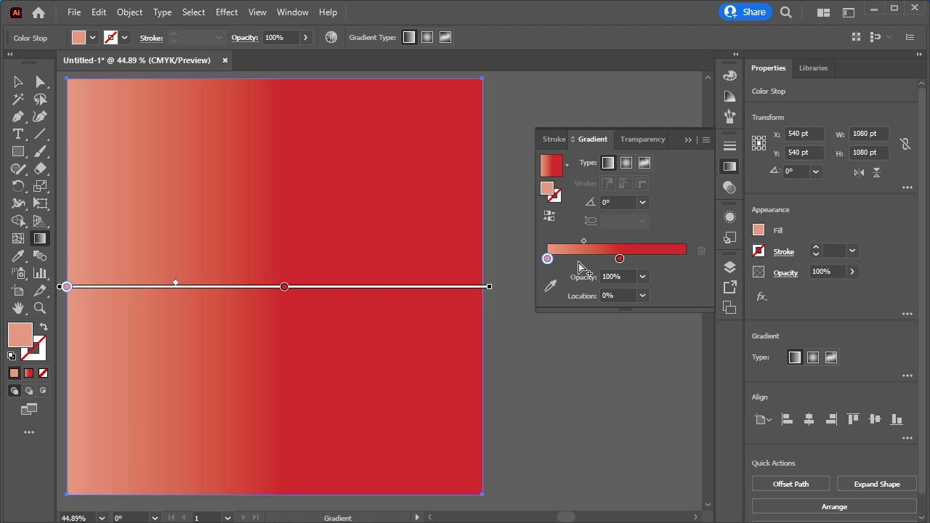
left_click(578, 262)
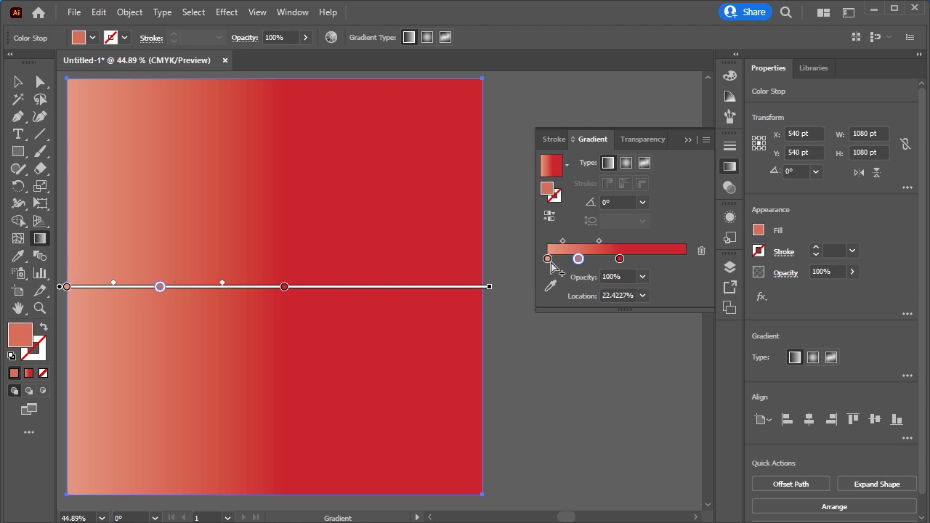
mouse_move(532, 273)
left_mouse_down()
mouse_move(557, 261)
mouse_move(543, 261)
left_mouse_up()
left_click_drag(618, 259, 724, 268)
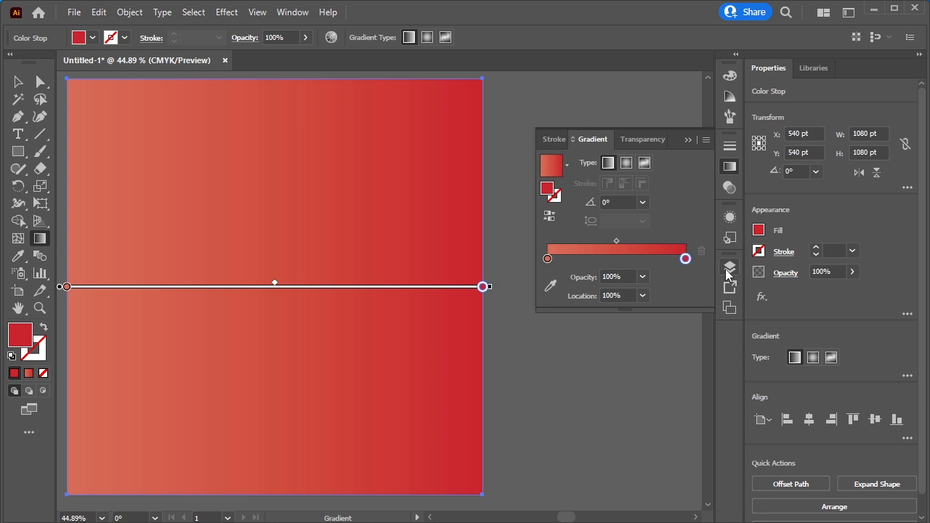
Set the colour of the gradient's starting stop to #ee7584
left_click(547, 259)
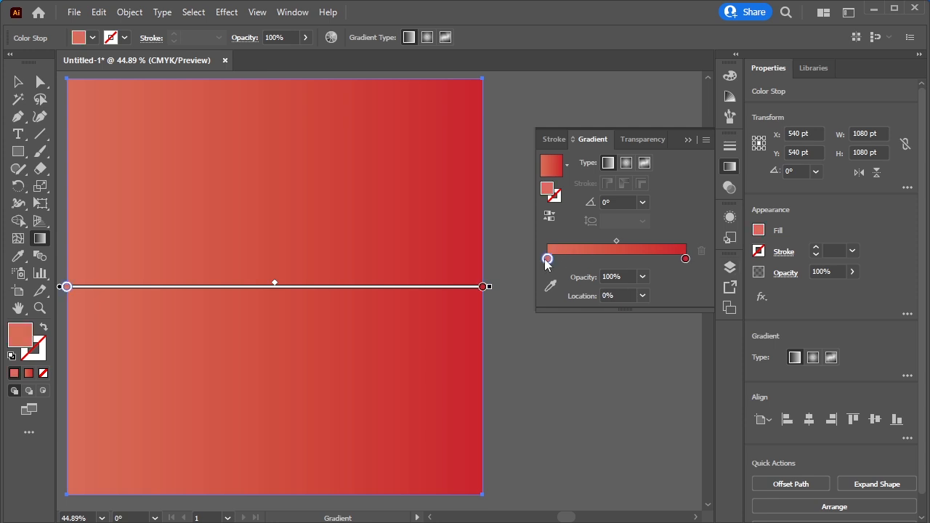
double_click(548, 189)
type("ec7584")
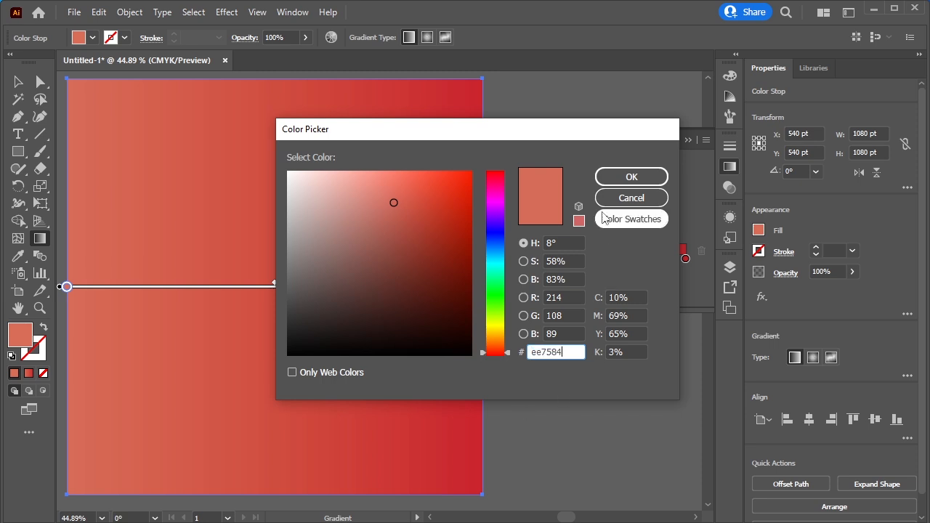
left_click(611, 173)
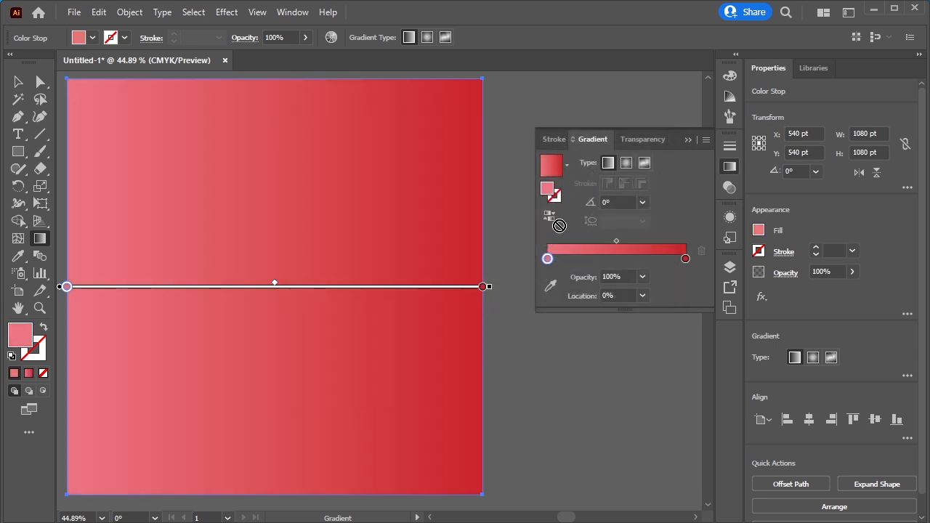
left_click(664, 258)
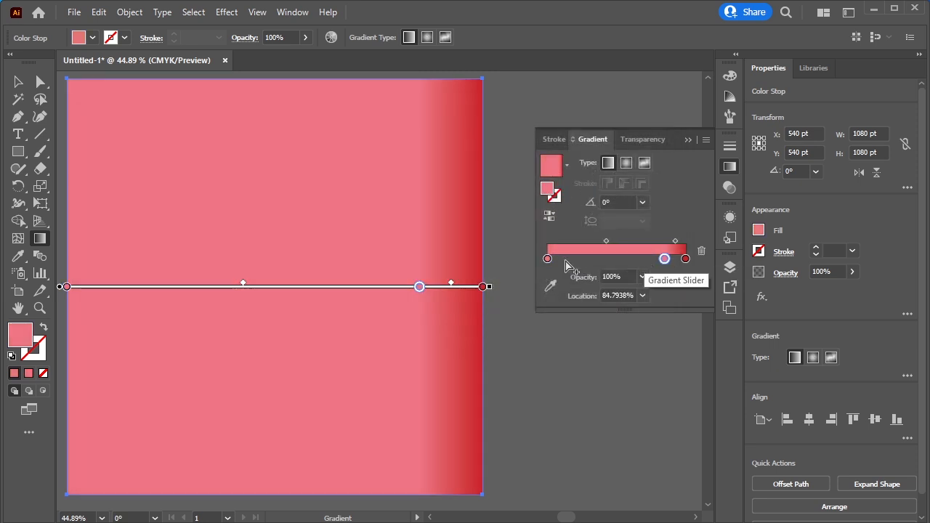
left_click(548, 260)
left_click_drag(664, 259, 477, 254)
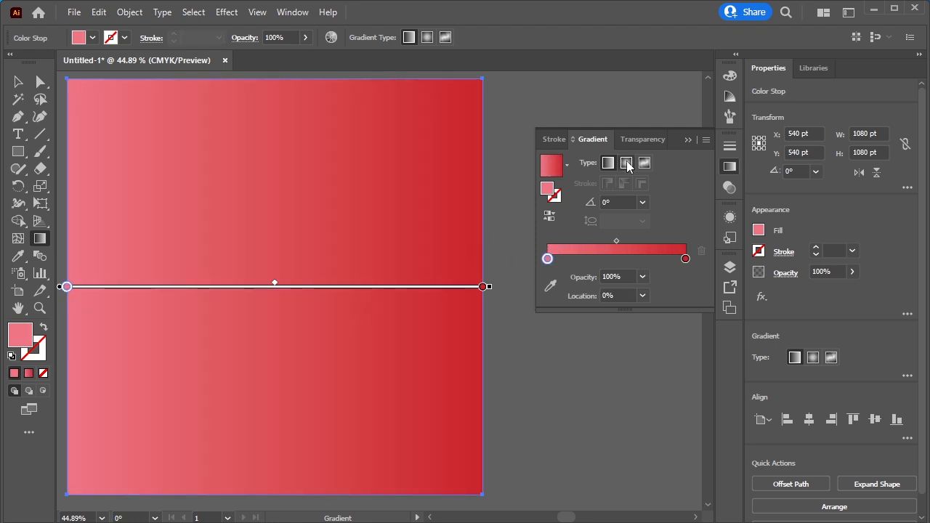
Change the rectangle's gradient to radial and deselect the rectangle
left_click(626, 163)
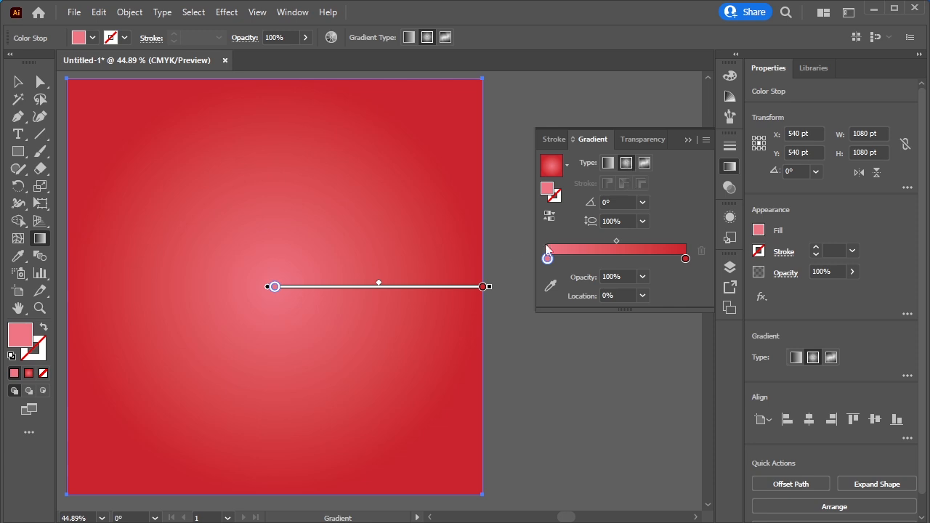
left_click(18, 81)
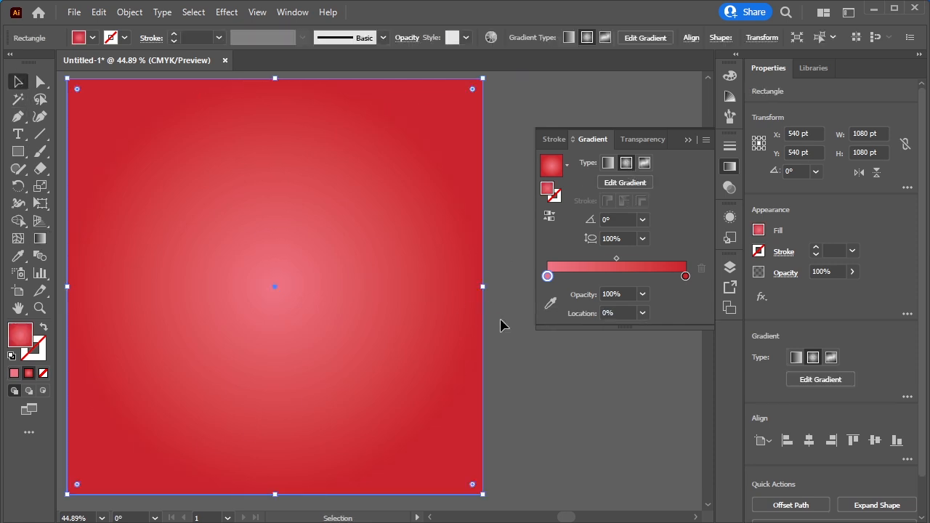
left_click(559, 400)
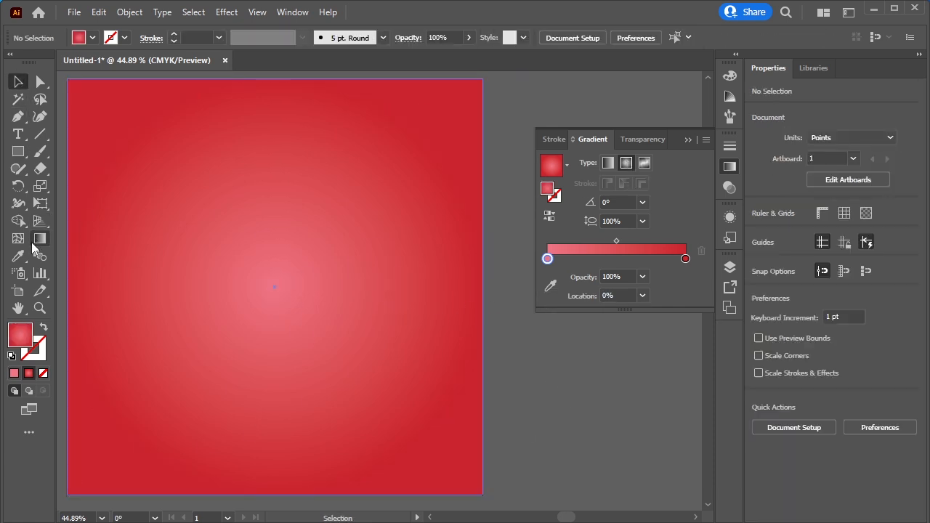
Draw a closed six-point Pen tool shape, a vertical band from the artboard's top edge flaring to its bottom edge, about 945 by 1080 pt
left_click(19, 116)
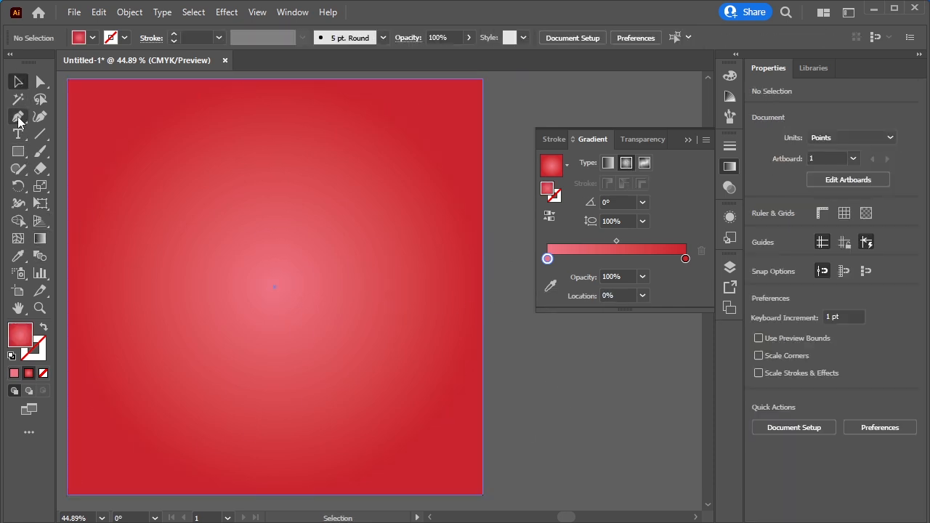
left_click(133, 79)
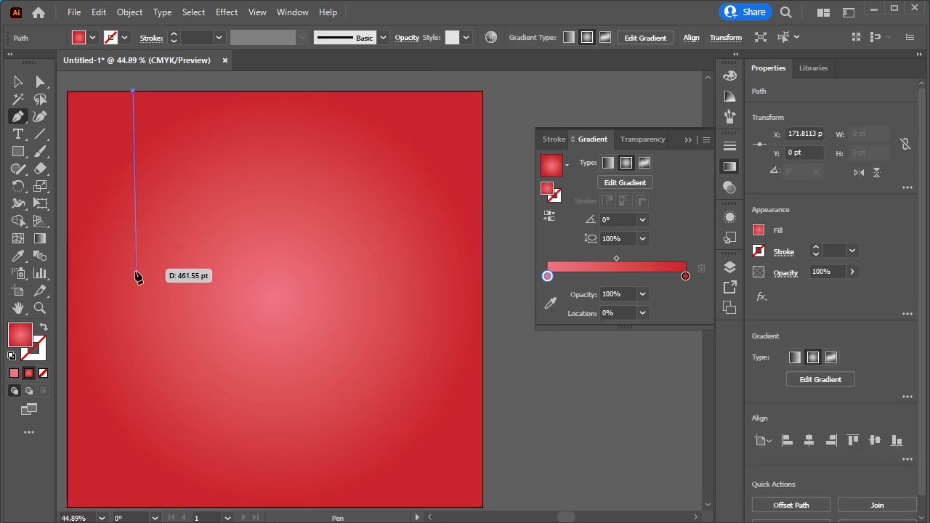
left_click(132, 316)
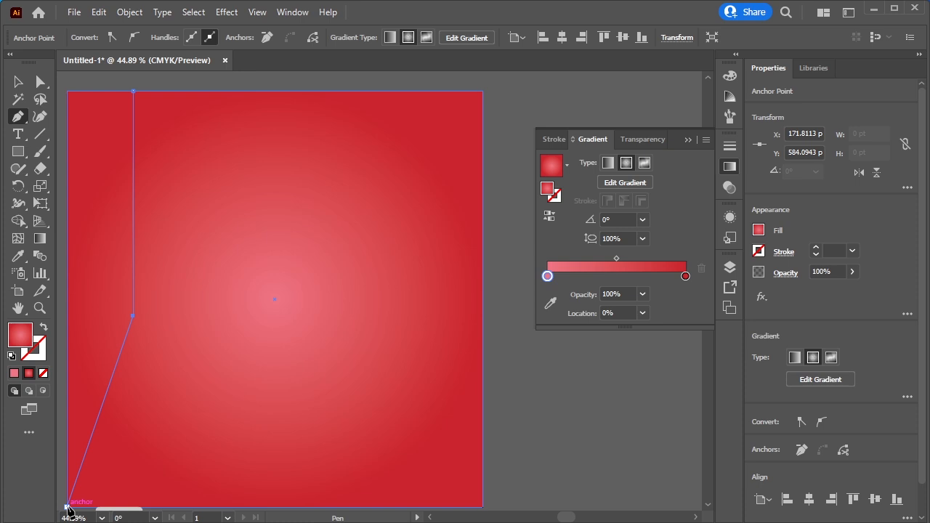
left_click(67, 508)
left_click(441, 506)
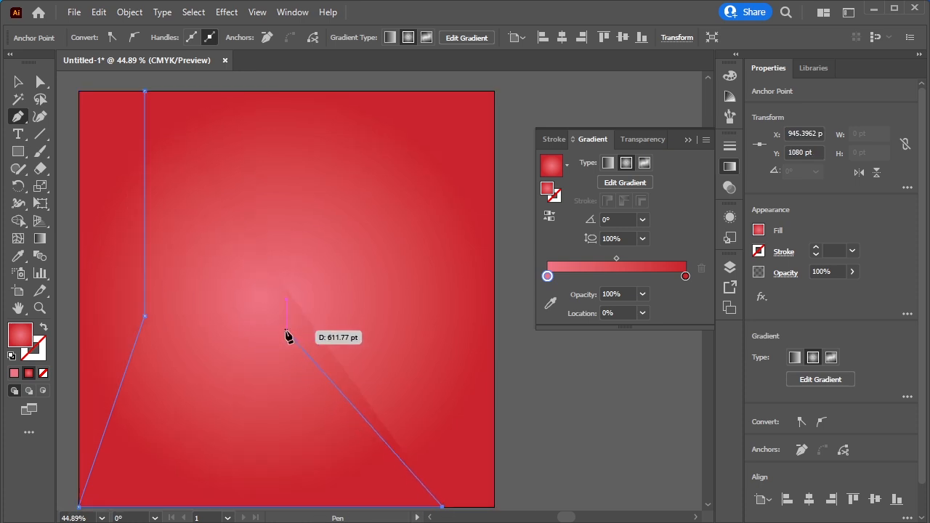
left_click(260, 316)
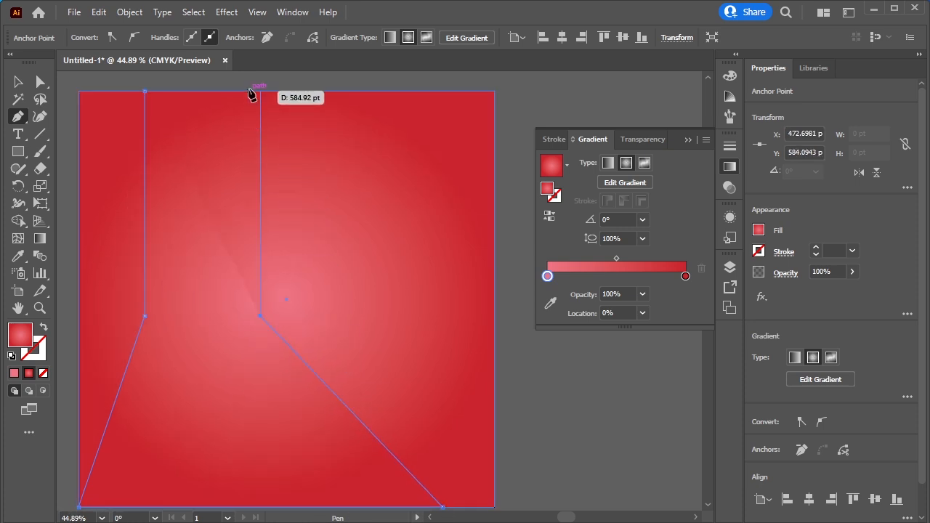
left_click(213, 91, "shift")
left_click(144, 92)
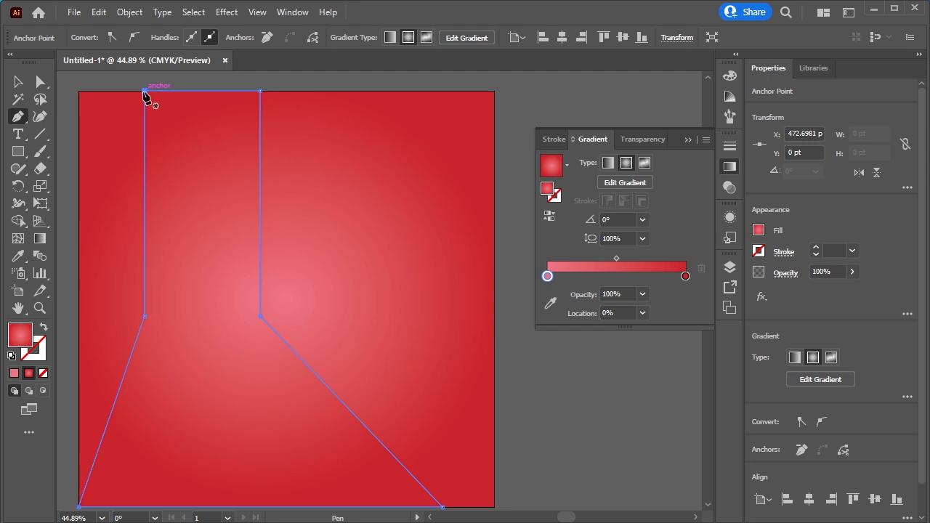
left_click(145, 91)
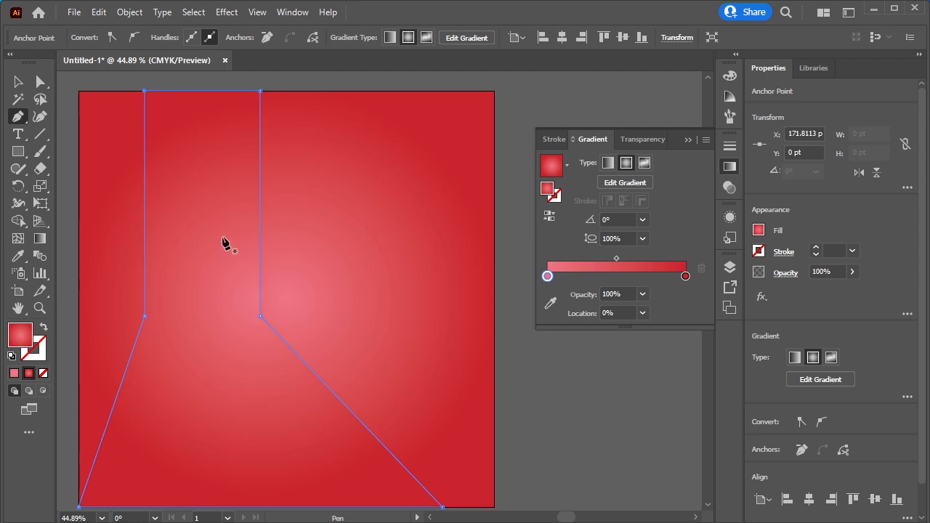
Fill the flared band shape with solid white
double_click(16, 338)
type("ffffff")
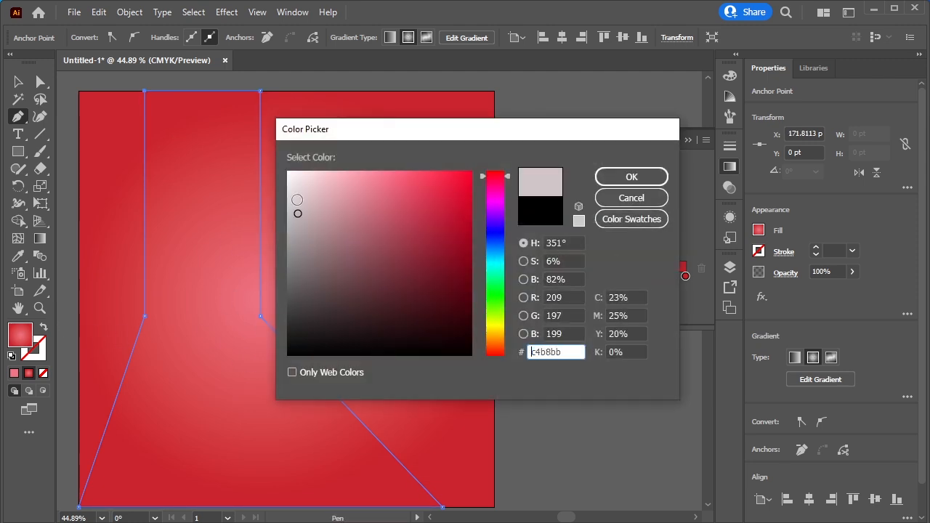
left_click(631, 178)
Lower the white band shape's opacity to 11% and deselect it
key("v")
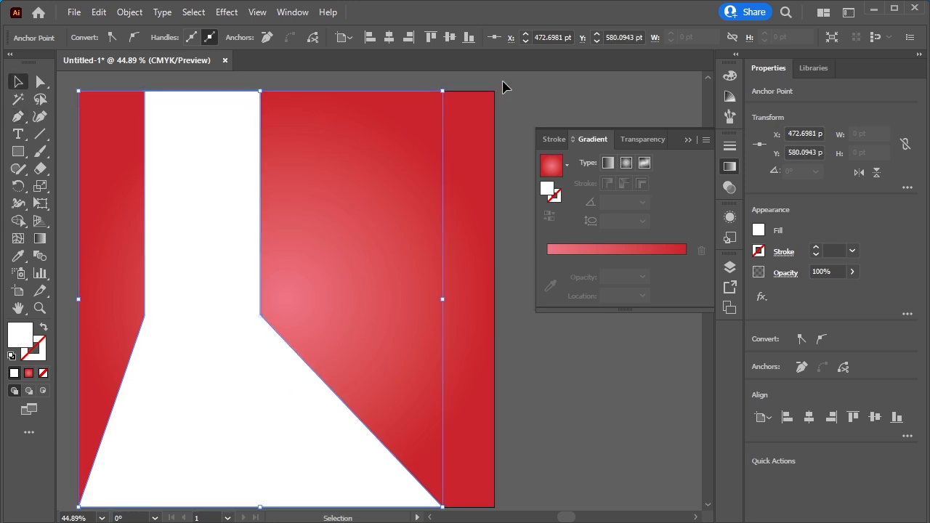
left_click(852, 271)
left_click_drag(817, 288, 804, 296)
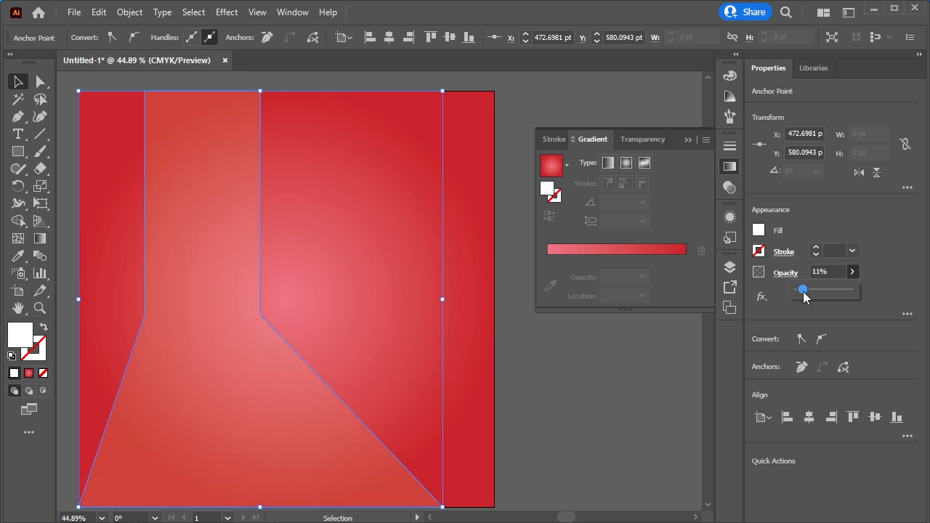
left_click(531, 375)
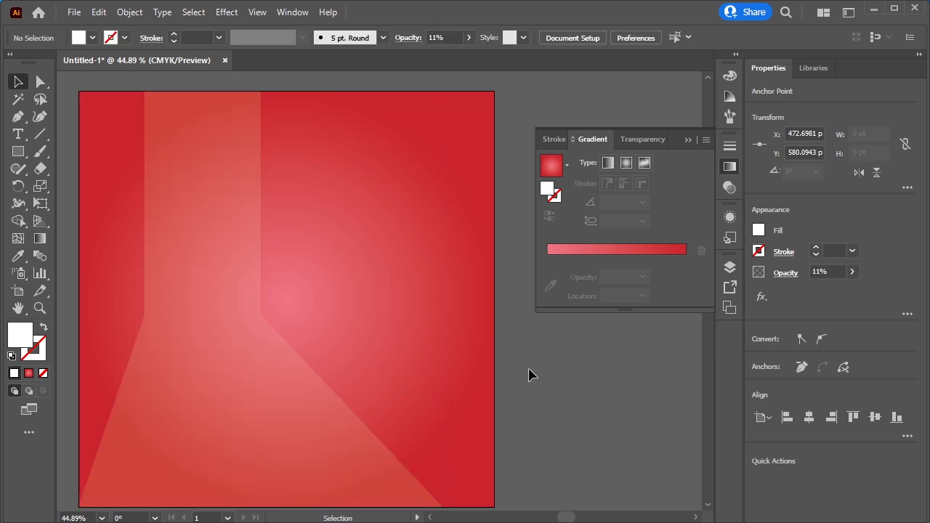
Add an Outer Glow effect to the flared band shape, with the blend mode set to Normal
left_click(204, 402)
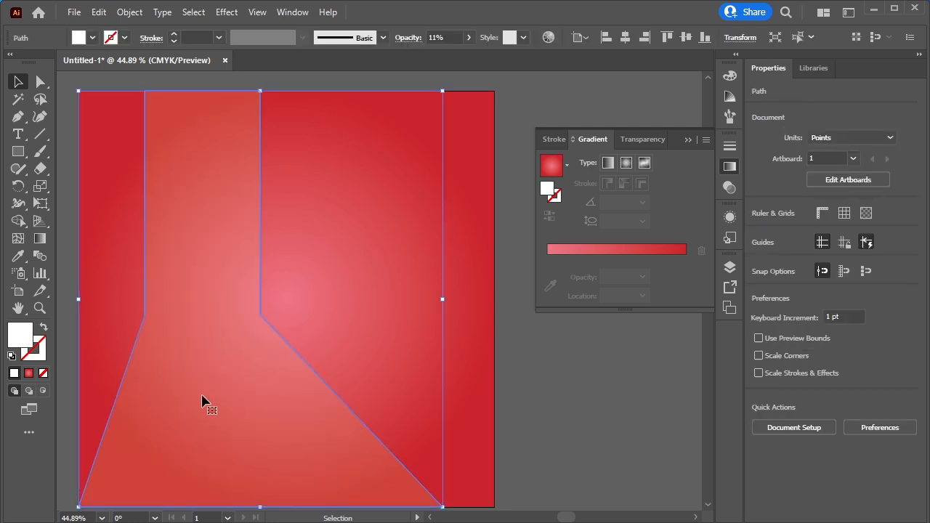
left_click(228, 20)
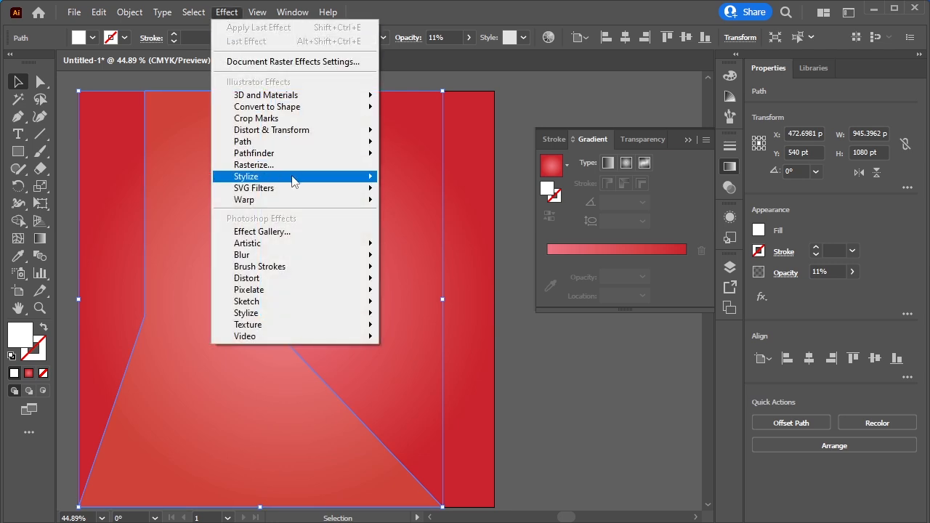
mouse_move(294, 182)
left_click(468, 226)
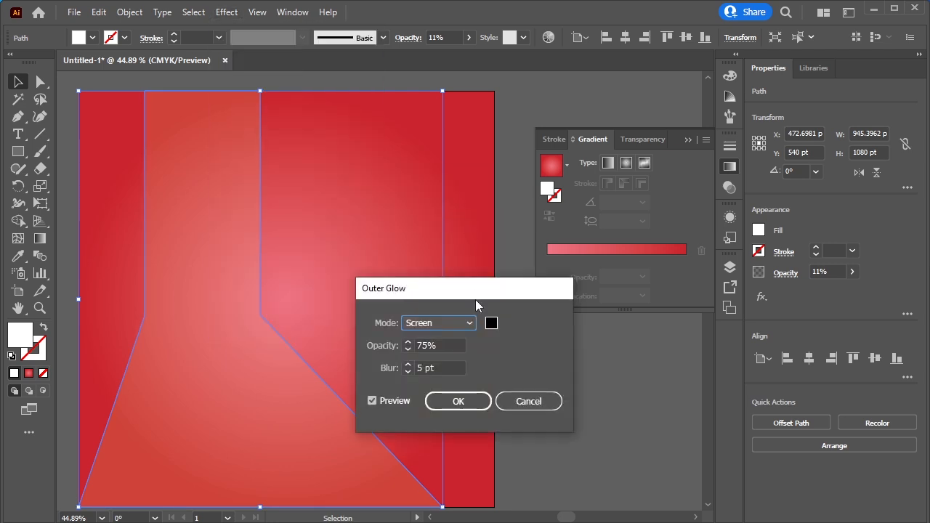
left_click_drag(475, 300, 501, 149)
left_click(481, 182)
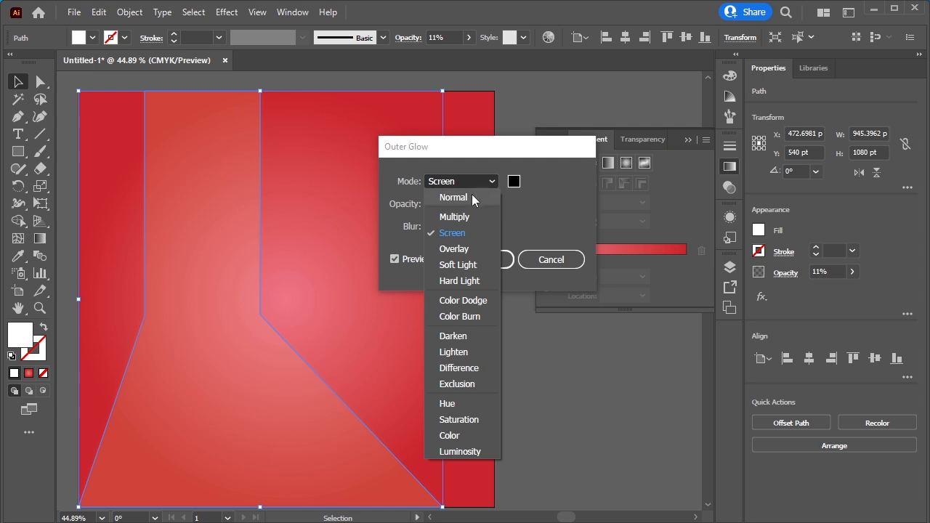
left_click(471, 194)
Apply the black outer glow with a 9 pt blur and 100% opacity, and deselect the band shape
left_click(430, 222)
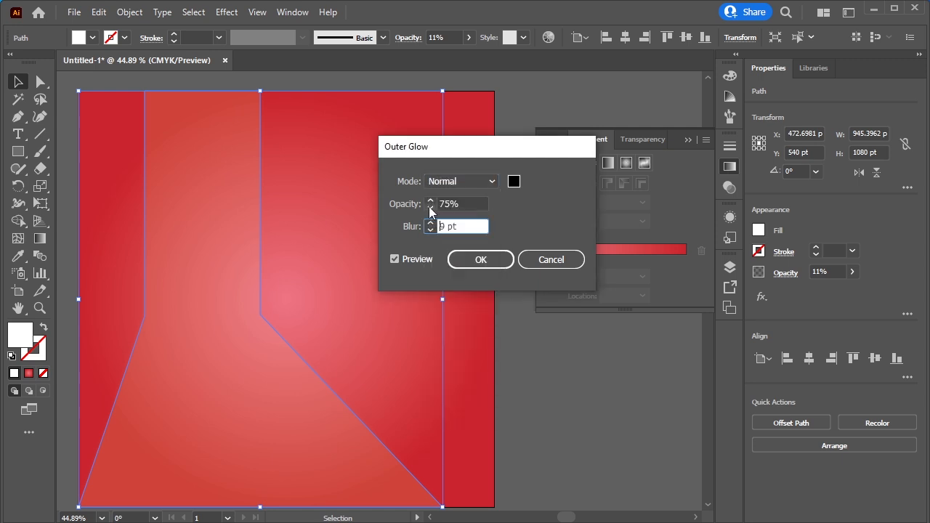
left_click(431, 205)
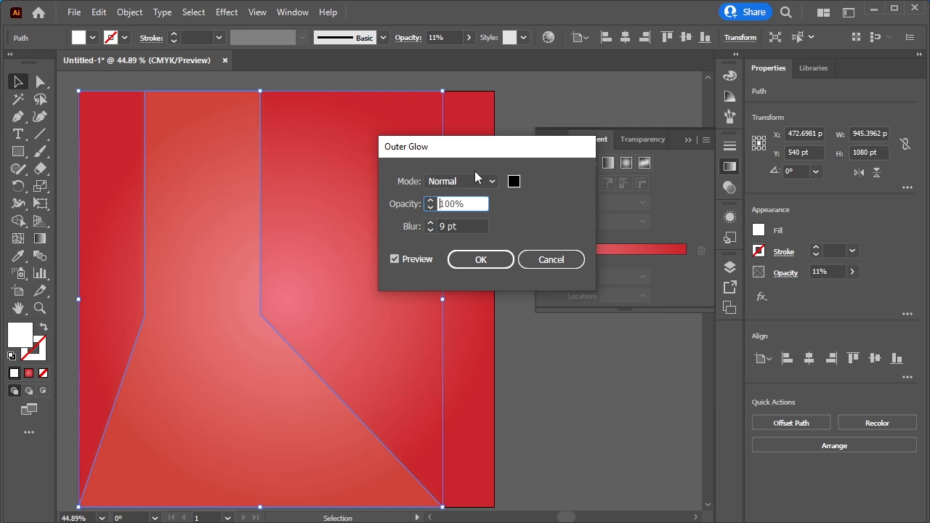
left_click(514, 186)
left_click_drag(418, 268, 498, 363)
left_click(632, 178)
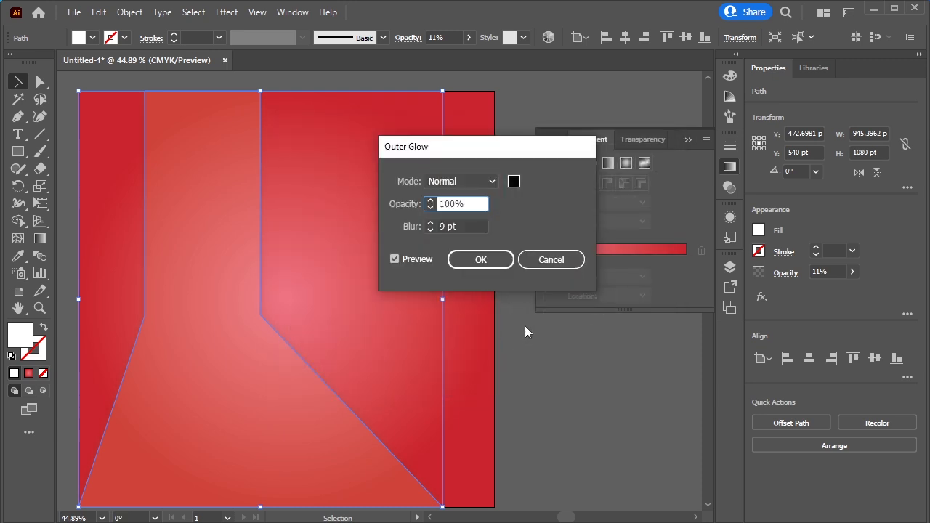
left_click(480, 259)
left_click(625, 377)
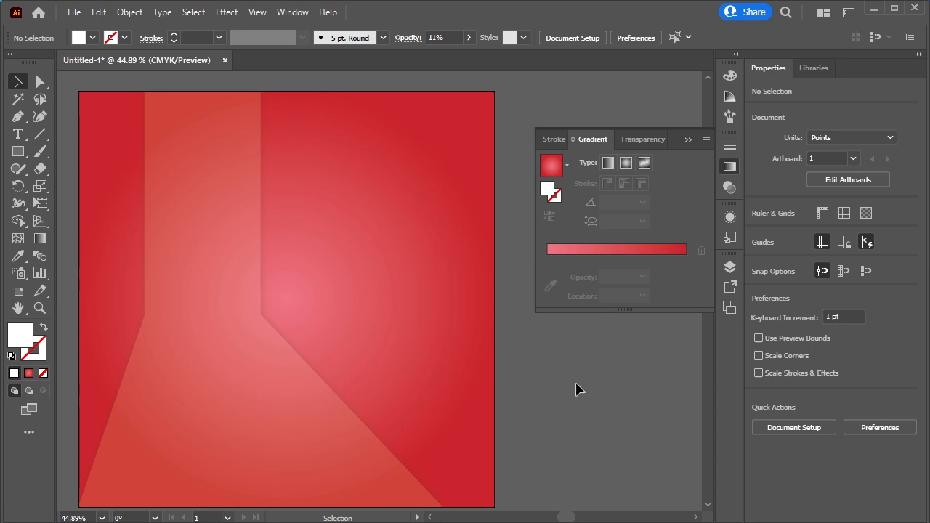
Place the linked Ice cream image, scaled to about 730 pt square, over the vertical part of the band
left_click(73, 13)
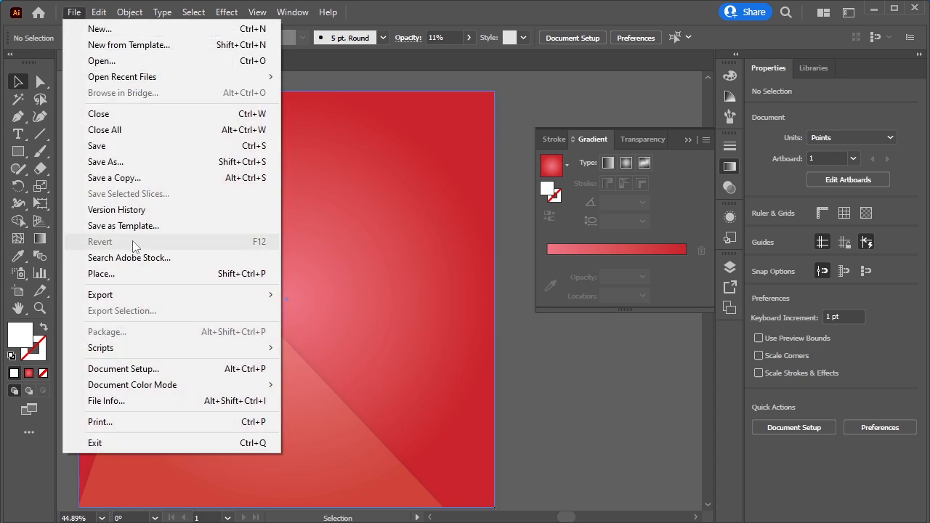
left_click(138, 272)
left_click(167, 138)
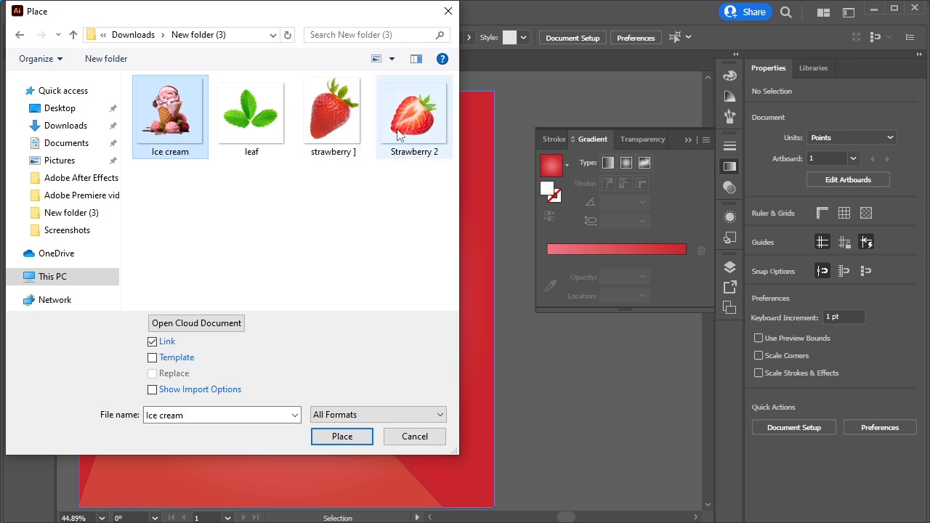
left_click(341, 436)
left_click(286, 130)
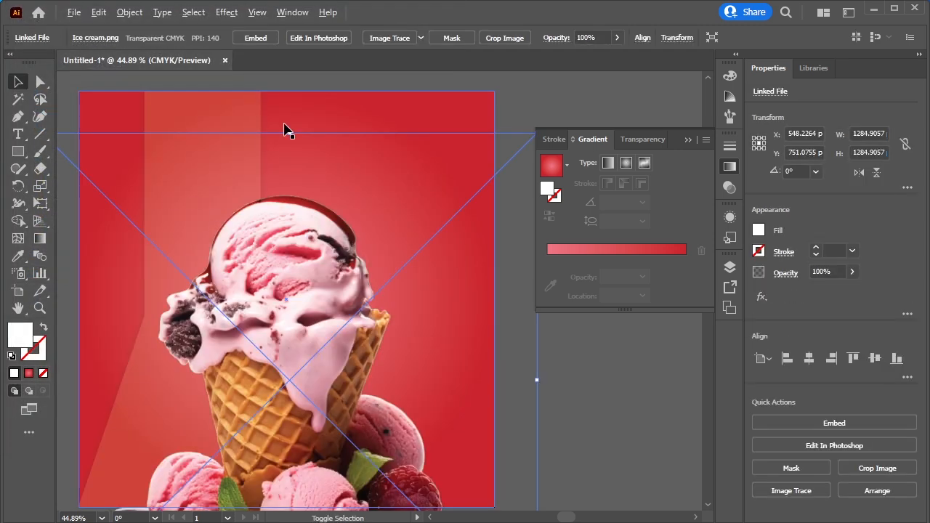
left_click_drag(290, 133, 288, 243)
left_click_drag(282, 349, 211, 259)
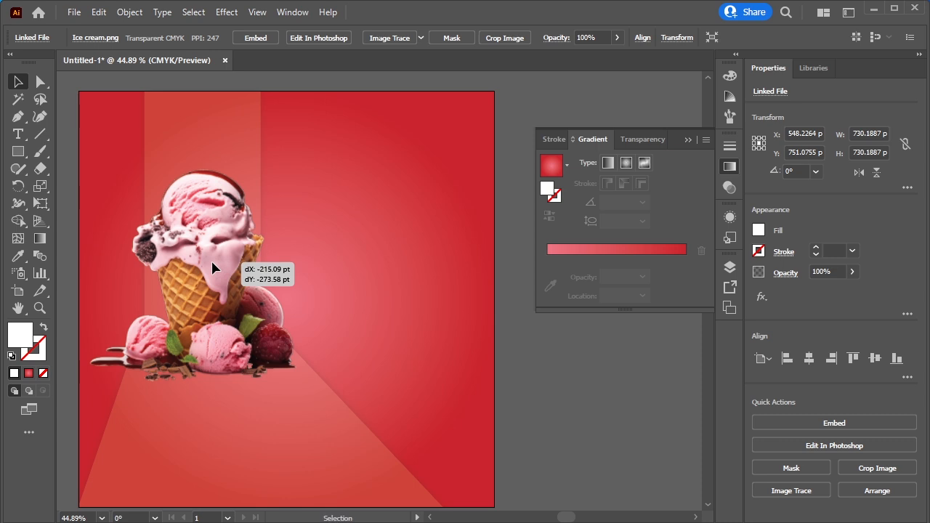
Nudge the band's two middle anchor points down behind the ice cream's base and shift the ice cream image slightly to the right
left_click(247, 438)
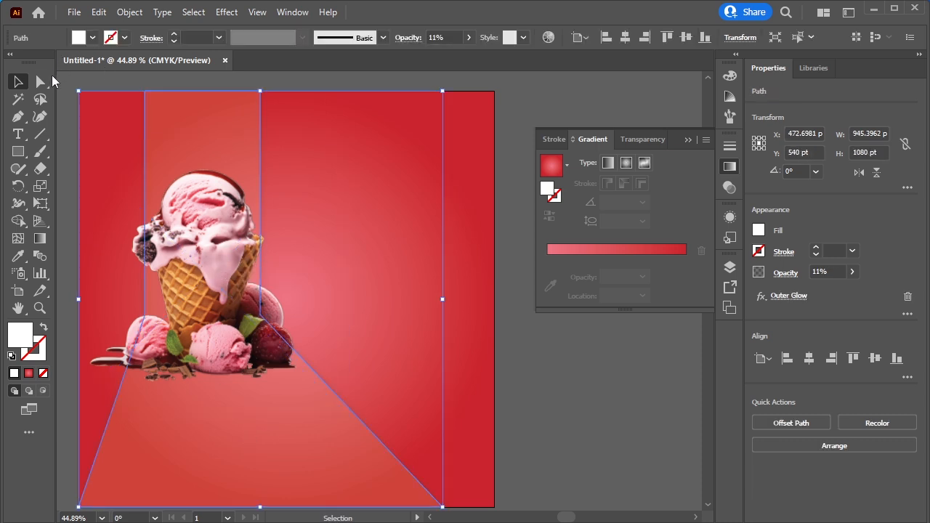
left_click(40, 82)
left_click(260, 314)
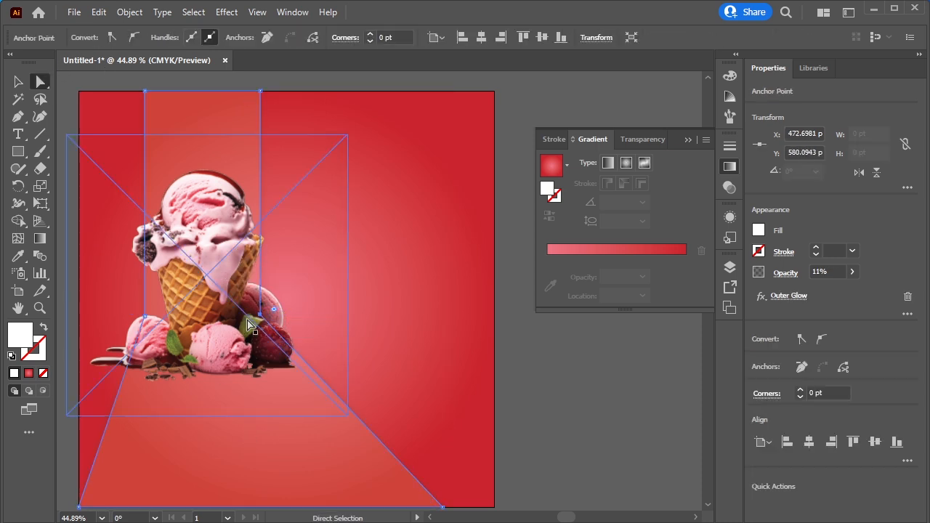
left_click(145, 316)
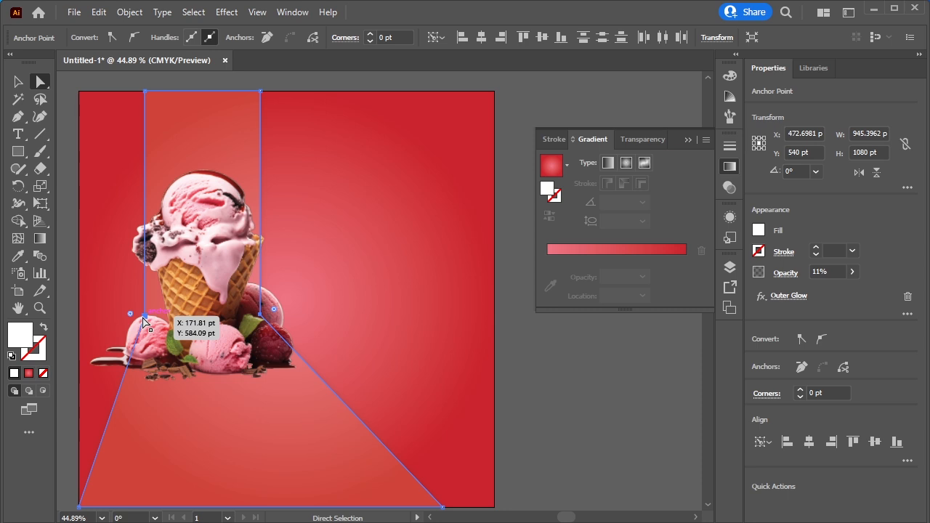
key("Down")
key("Down")
key("Down")
key("Down")
key("Down")
key("Down")
key("Down")
key("Down")
key("Down")
key("Down")
key("Down")
key("Down")
key("Down")
key("Down")
key("Down")
key("Down")
key("Down")
key("Down")
key("Down")
key("Down")
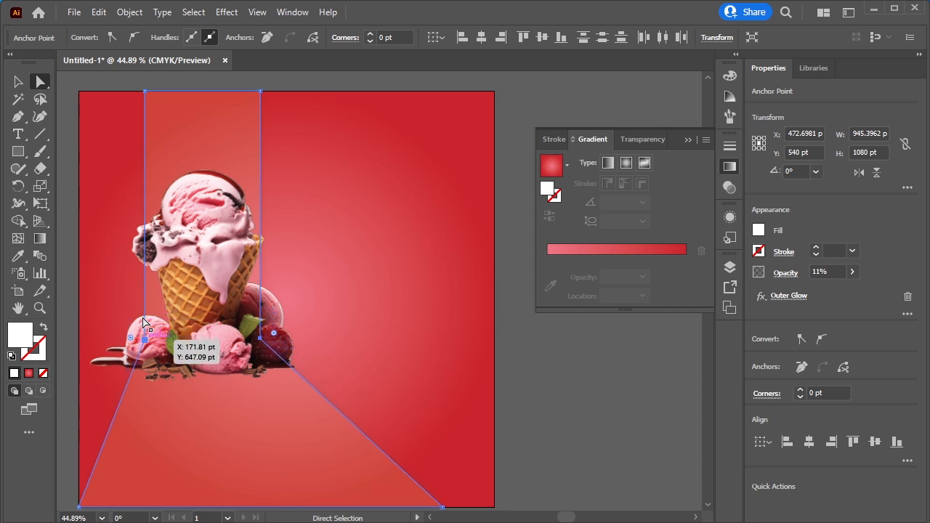
key("Down")
key("Down")
key("Down")
key("Down")
key("Down")
key("Down")
key("Down")
key("Down")
key("Down")
key("Down")
key("Down")
key("Down")
key("Down")
key("Down")
key("Down")
key("Down")
key("Down")
key("Down")
key("Down")
key("Down")
left_click(579, 375)
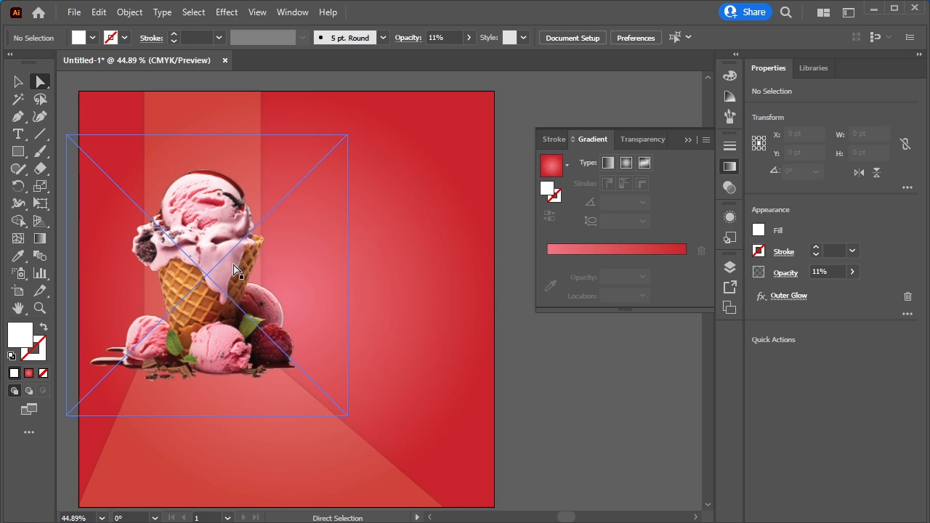
left_click_drag(234, 271, 240, 271)
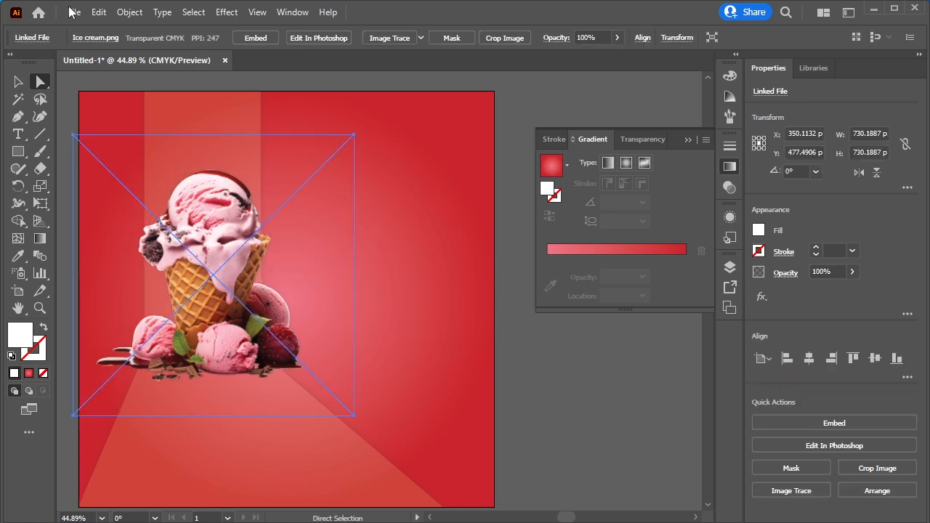
Place the linked images leaf, strawberry ] and Strawberry 2 in the document
left_click(73, 12)
left_click(138, 276)
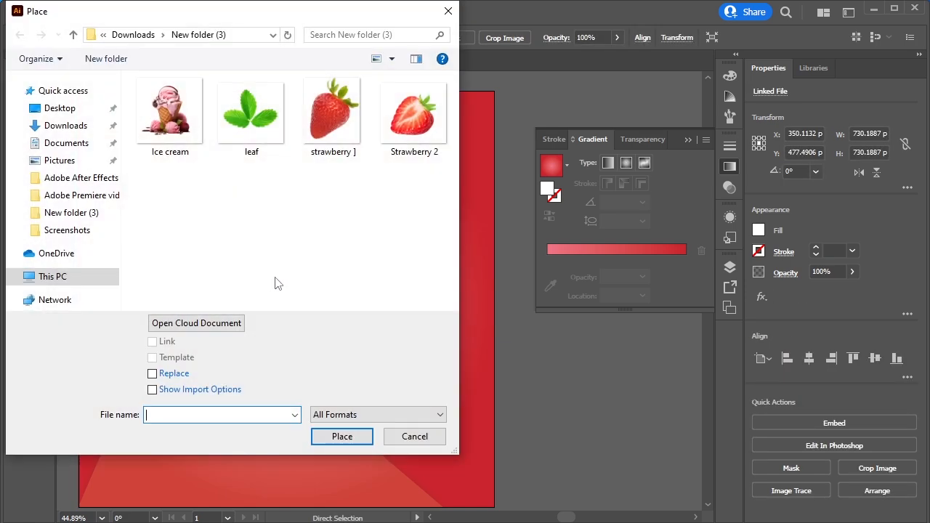
left_click(420, 123)
left_click(272, 123)
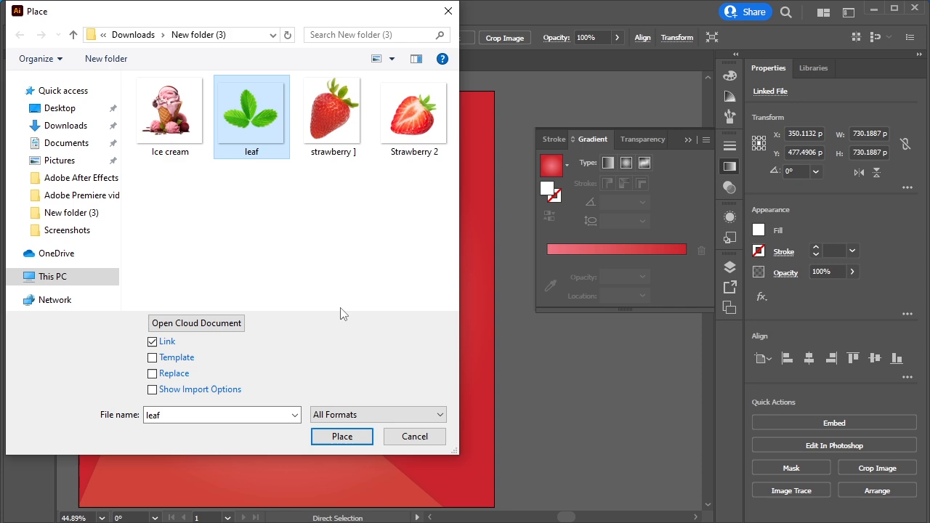
left_click(427, 137, "shift")
left_click(353, 441)
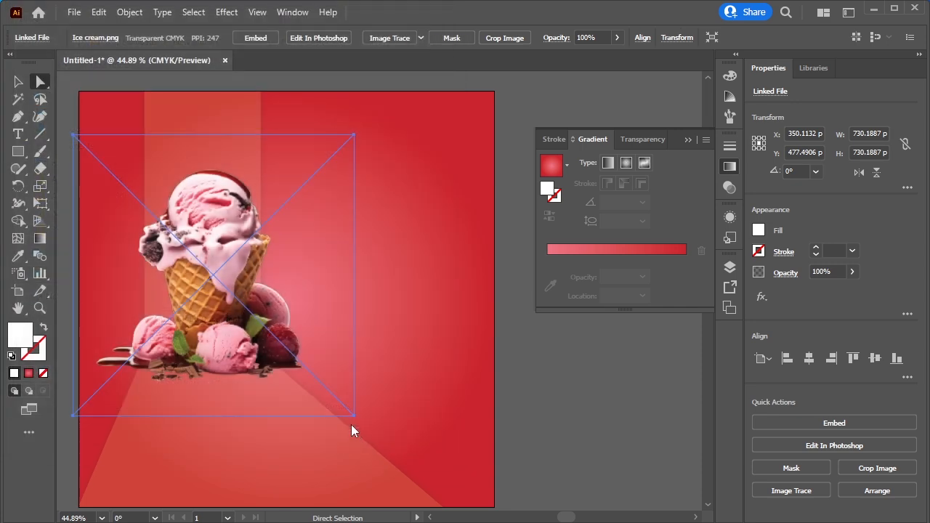
left_click(347, 162)
left_click(229, 174)
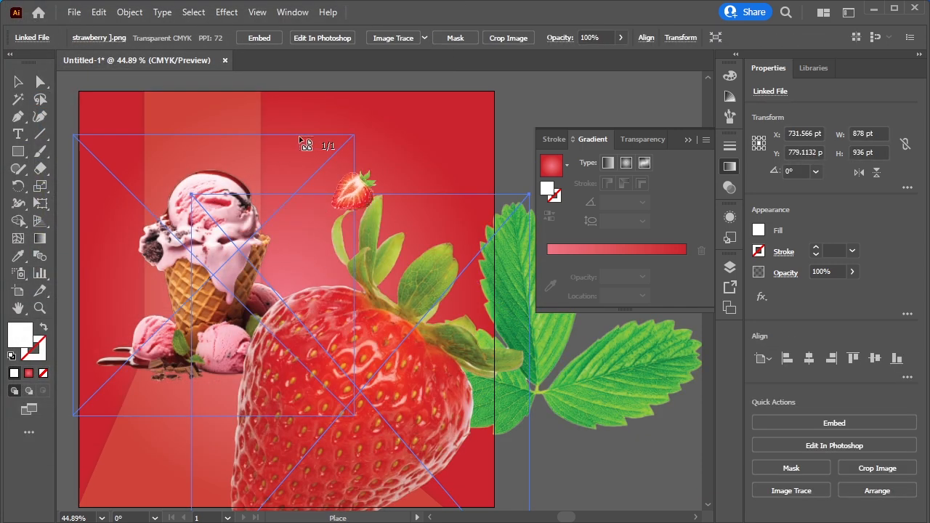
left_click(331, 109)
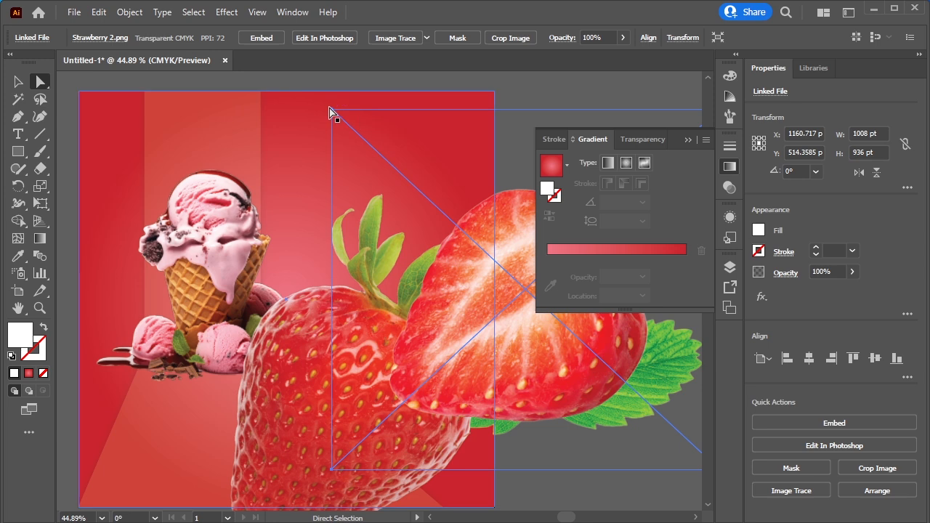
Scale the halved strawberry image to about 575 by 534 pt and move it to the artboard's upper right corner
left_click_drag(489, 355, 341, 344)
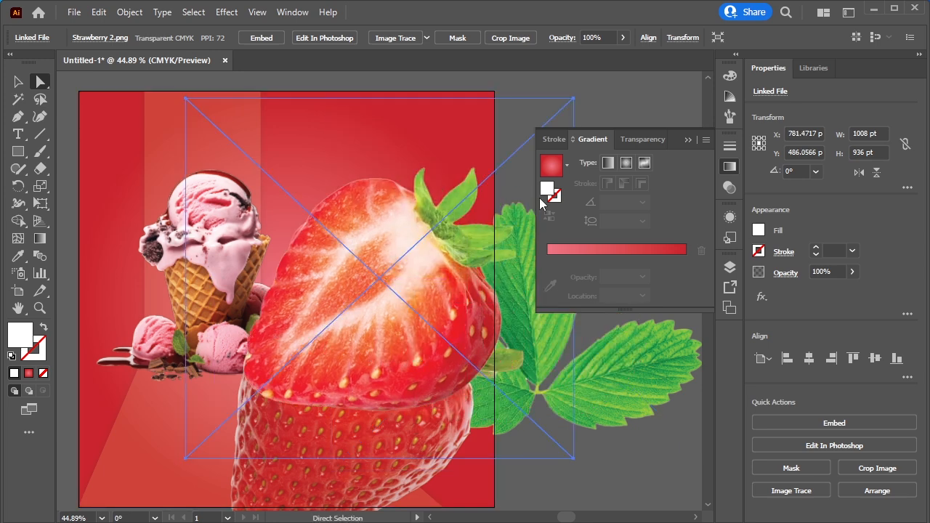
key("v")
left_click_drag(573, 99, 396, 296)
left_click_drag(396, 296, 417, 158)
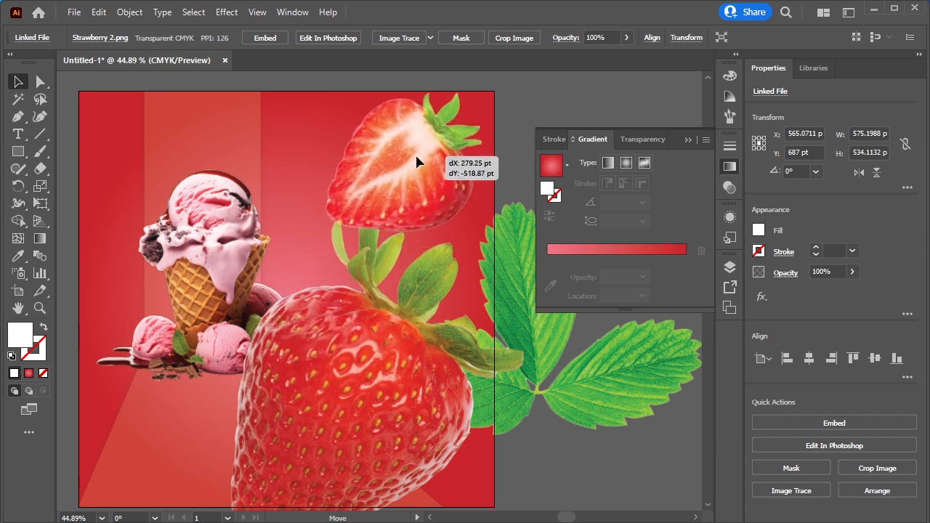
Shrink the whole strawberry image and position it in front of the ice cream's base
left_click(386, 340)
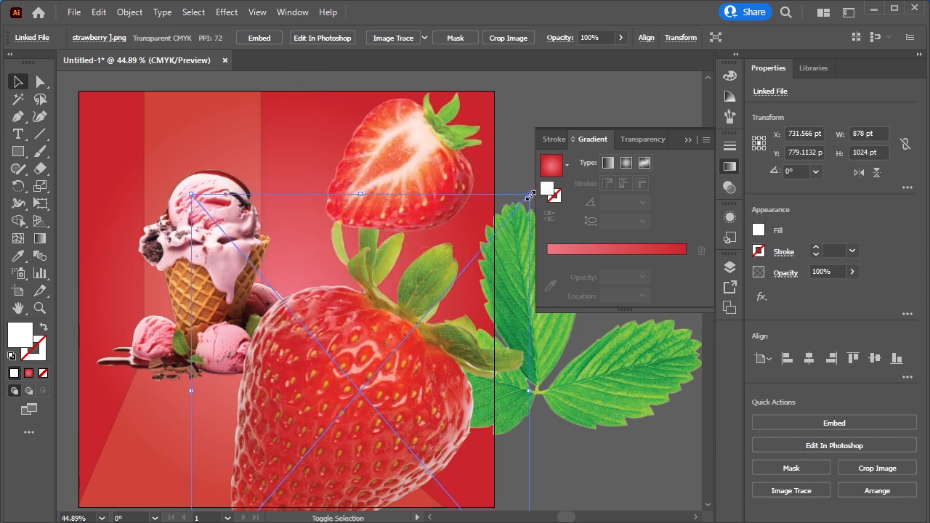
left_click_drag(528, 196, 331, 429)
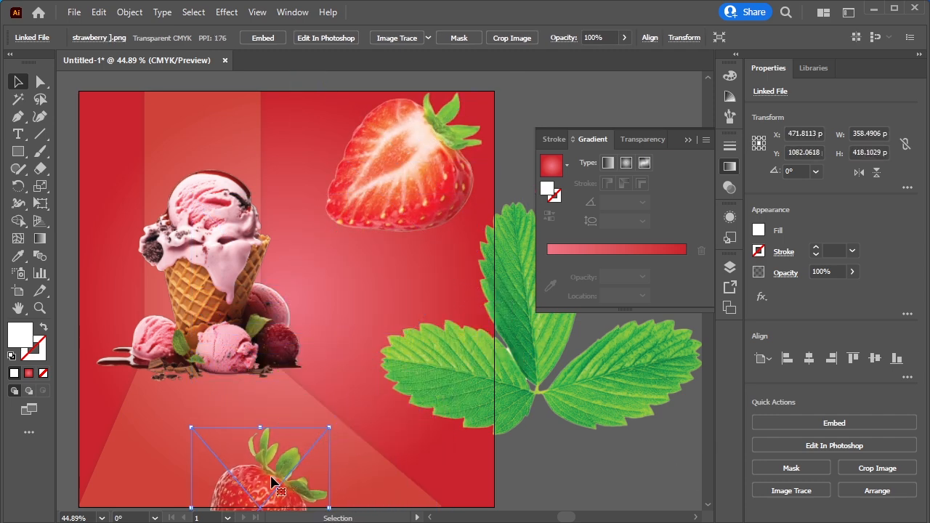
left_click_drag(271, 480, 261, 311)
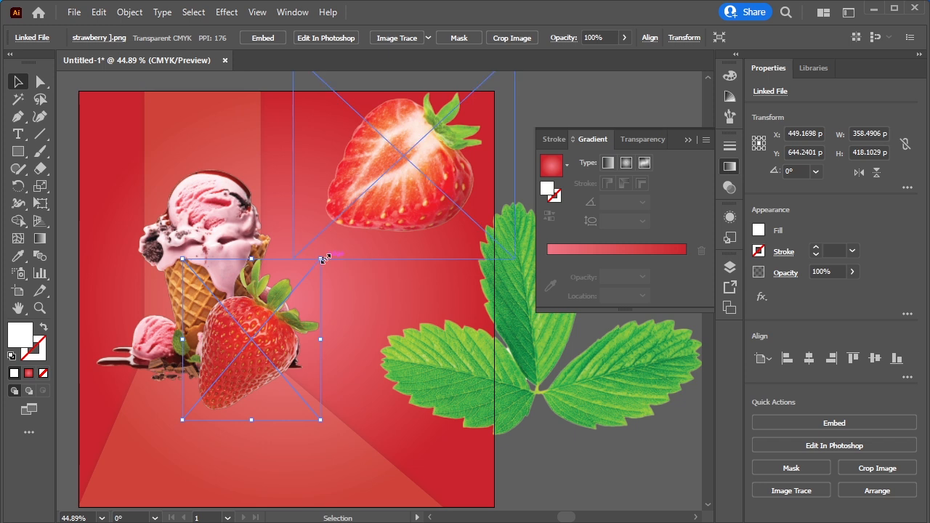
left_click_drag(322, 260, 280, 308)
Scale the leaf image to about 547 by 508 pt and move it to the artboard's lower left edge
left_click(470, 376)
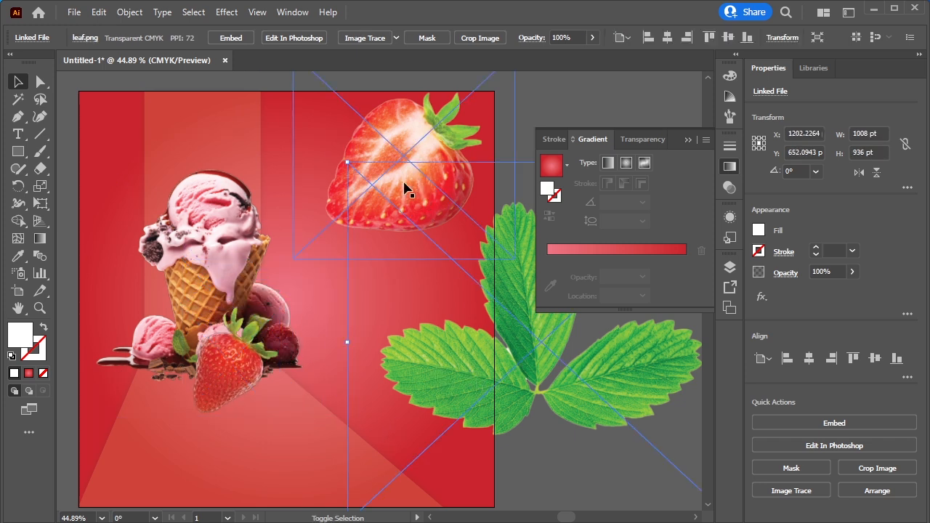
left_click_drag(405, 191, 432, 326)
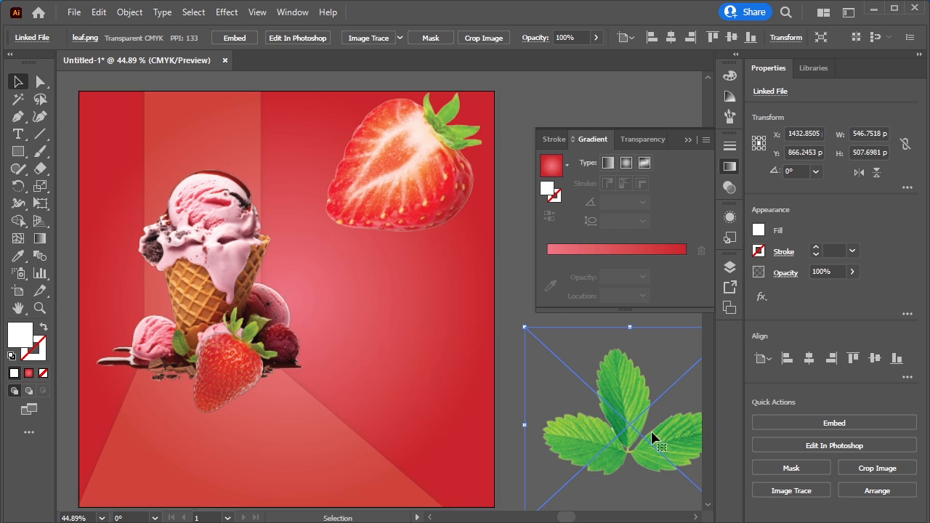
left_click_drag(630, 434, 98, 444)
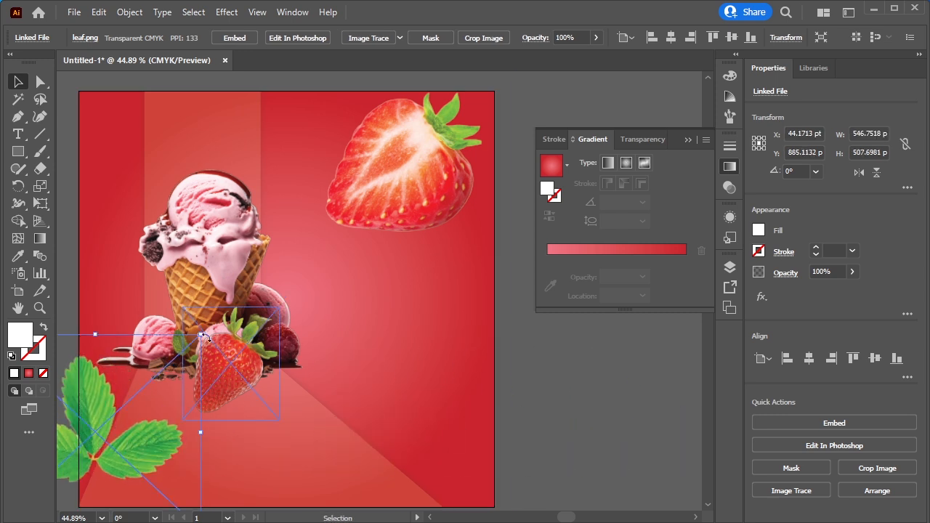
Rotate the leaf image to about 302° and position it across the artboard's left edge, beside the ice cream's base
left_click_drag(209, 339, 200, 440)
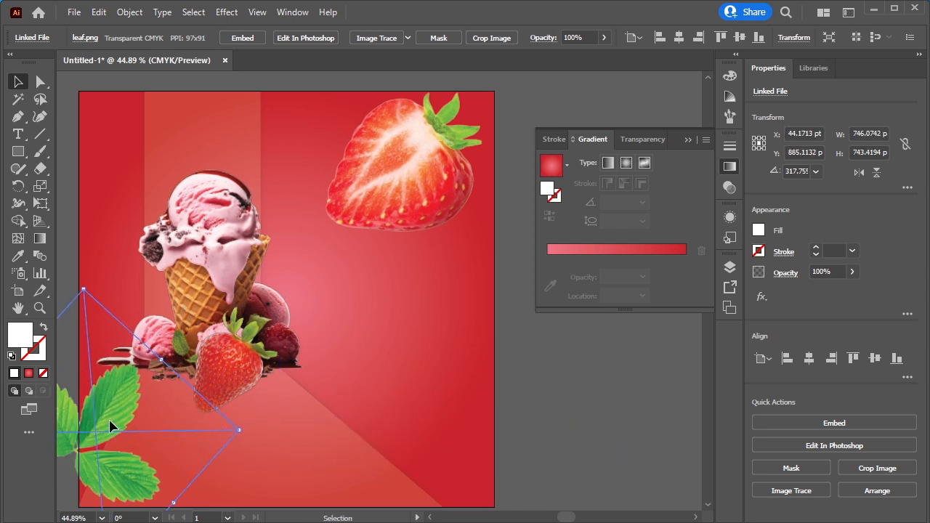
left_click_drag(105, 418, 83, 421)
left_click_drag(167, 355, 254, 335)
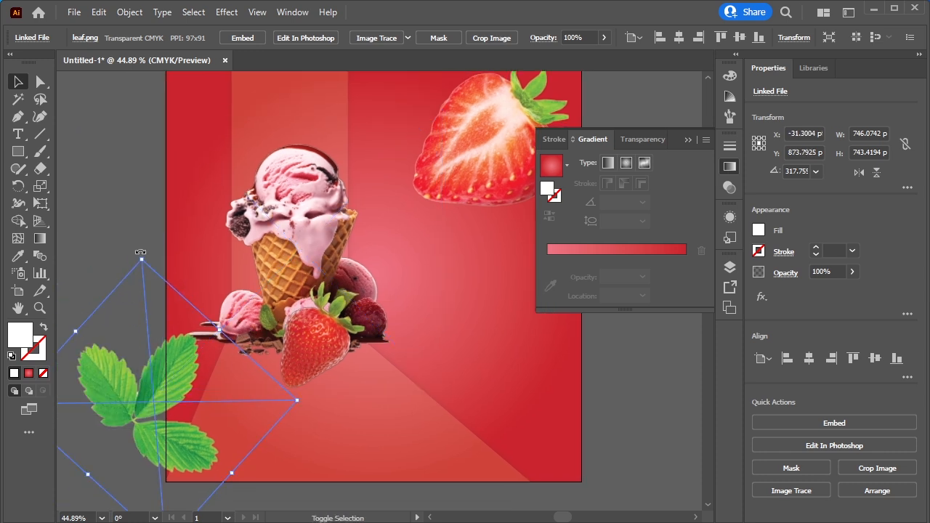
left_click_drag(141, 252, 181, 252)
left_click_drag(166, 407, 164, 325)
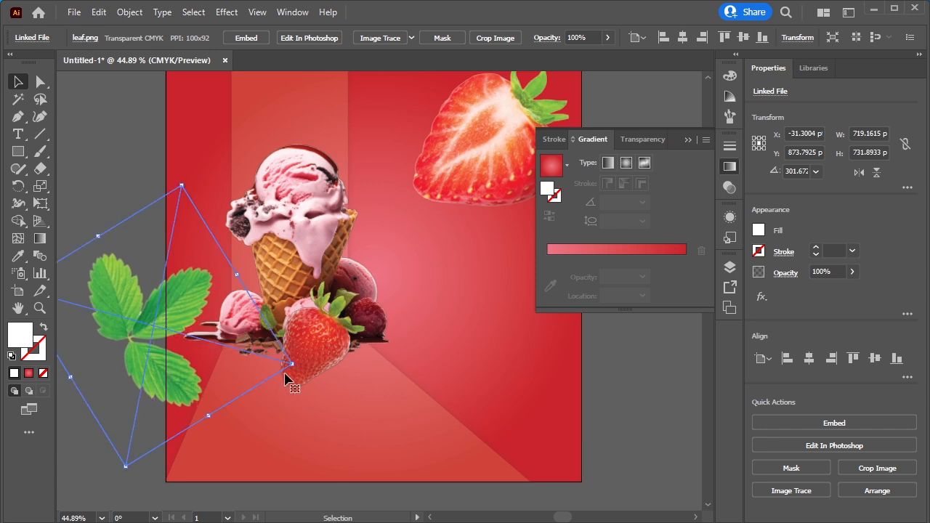
scroll(376, 386, "up", 5)
left_click_drag(436, 362, 382, 339)
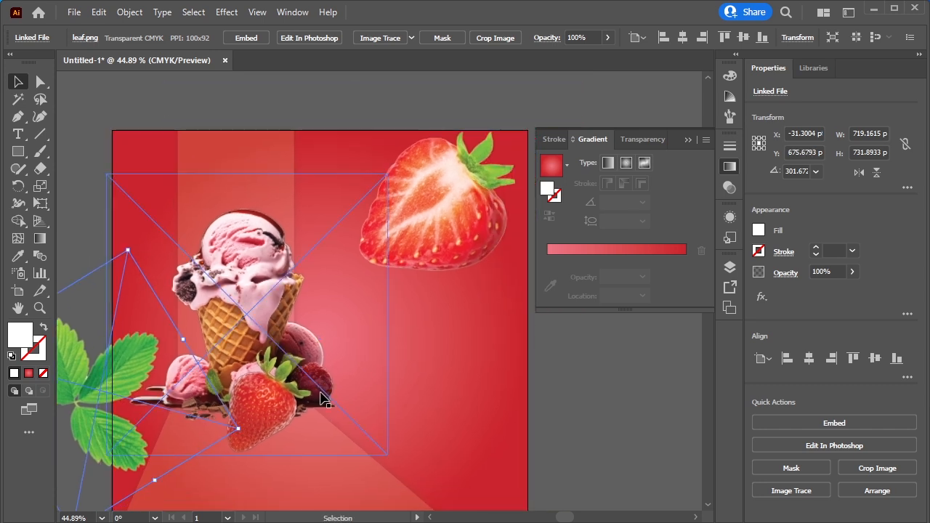
Move the whole strawberry from the ice cream's base to the artboard's upper left edge, shrink it and rotate it to about 62°
left_click(322, 399)
left_click_drag(322, 399, 155, 227)
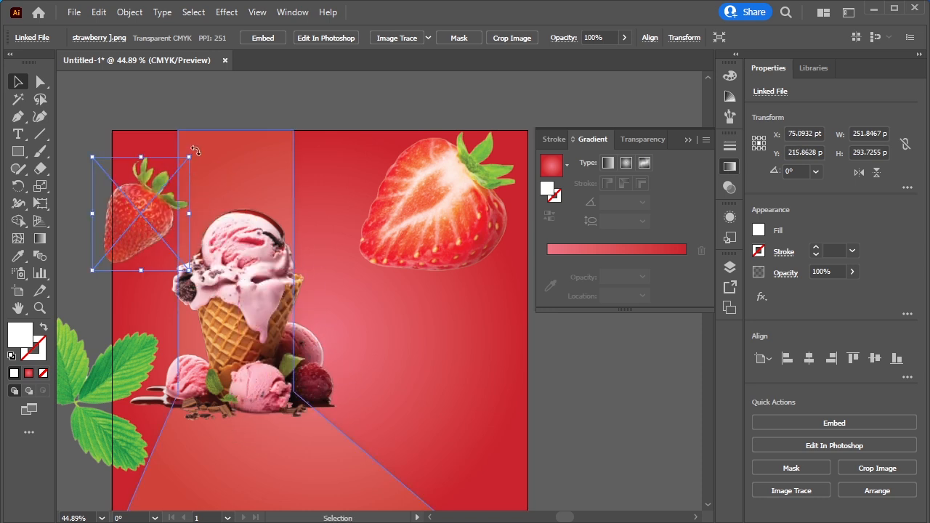
left_click_drag(189, 157, 93, 155)
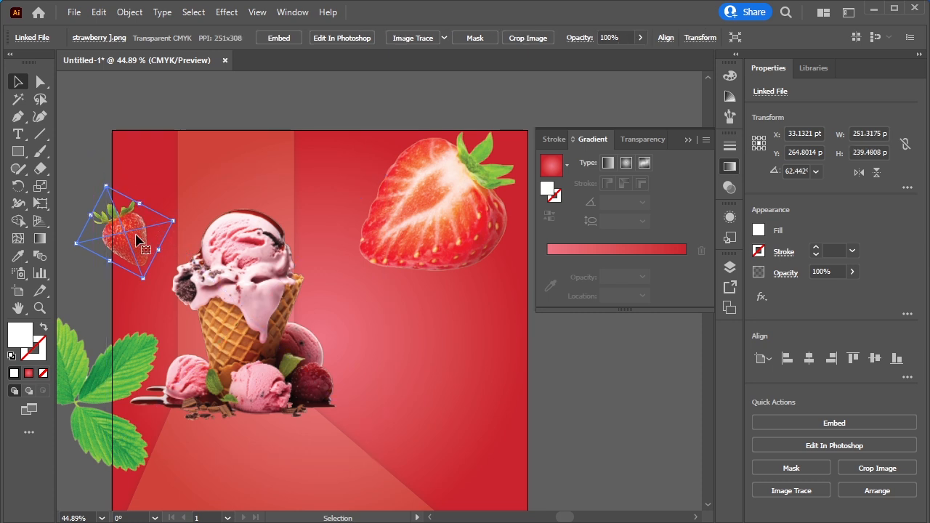
Place a copy of the small strawberry across the artboard's top edge, rotated to about 144°, and move the halved strawberry to the lower right
left_click_drag(138, 240, 334, 182)
left_click_drag(359, 151, 378, 148)
left_click_drag(327, 183, 345, 400)
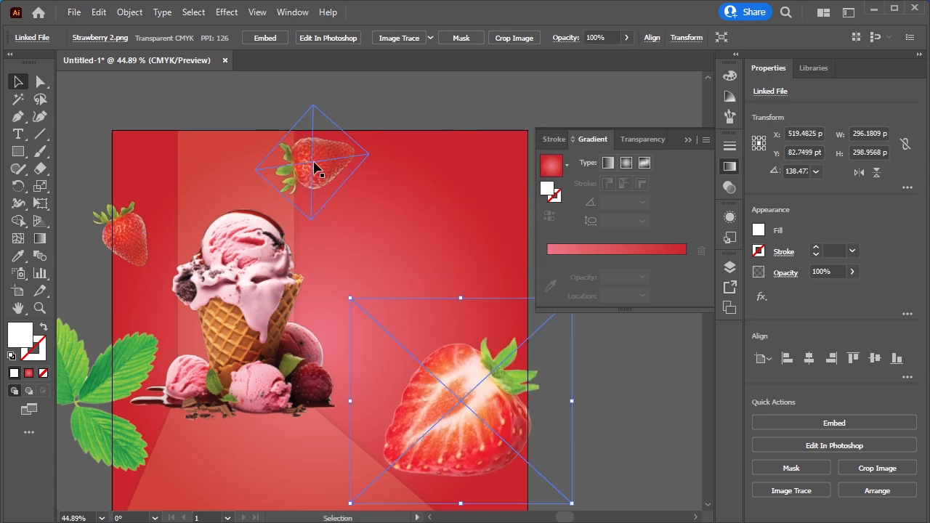
left_click_drag(312, 165, 354, 141)
mouse_move(425, 127)
left_mouse_down()
mouse_move(374, 138)
mouse_move(436, 131)
left_mouse_up()
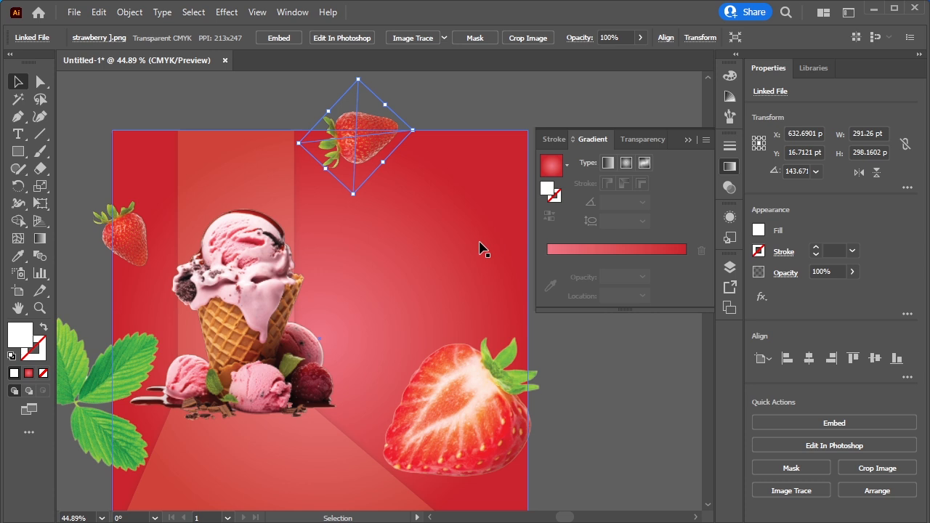
Scale the halved strawberry to about 551 by 512 pt and shift it across the artboard's lower right edge
left_click(462, 447)
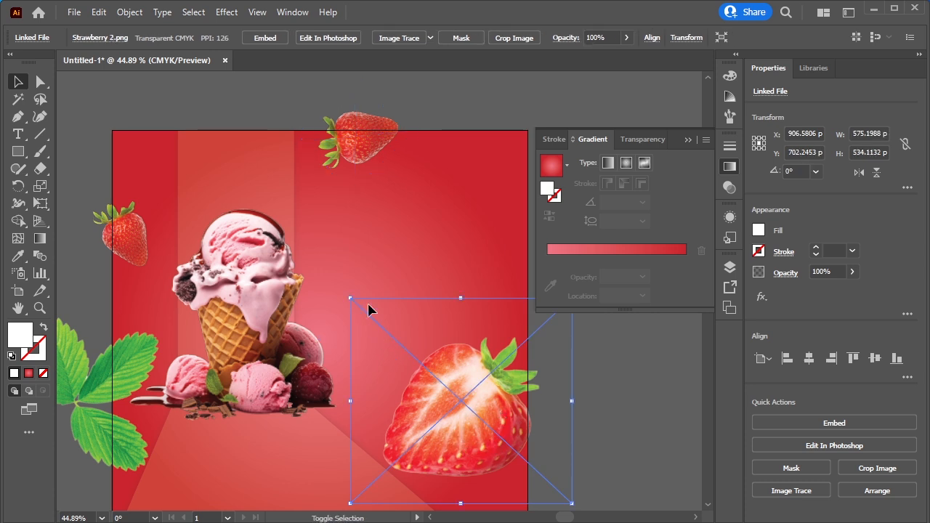
mouse_move(351, 299)
left_mouse_down()
mouse_move(369, 342)
mouse_move(359, 308)
left_mouse_up()
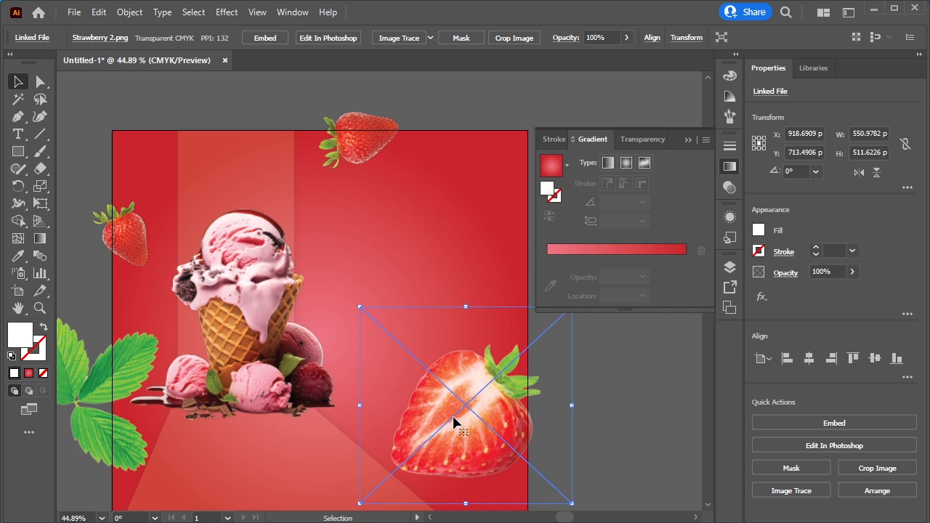
key("space")
left_click_drag(454, 419, 418, 378)
left_click_drag(420, 326, 428, 327)
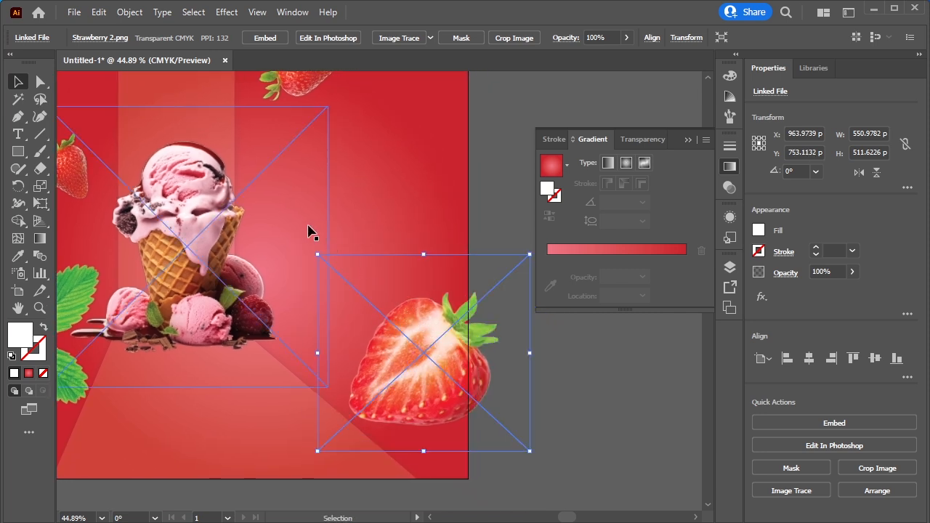
Place a copy of the leaf image over the artboard's upper right corner, rotated to about 127°
key("space")
left_click_drag(281, 206, 339, 270)
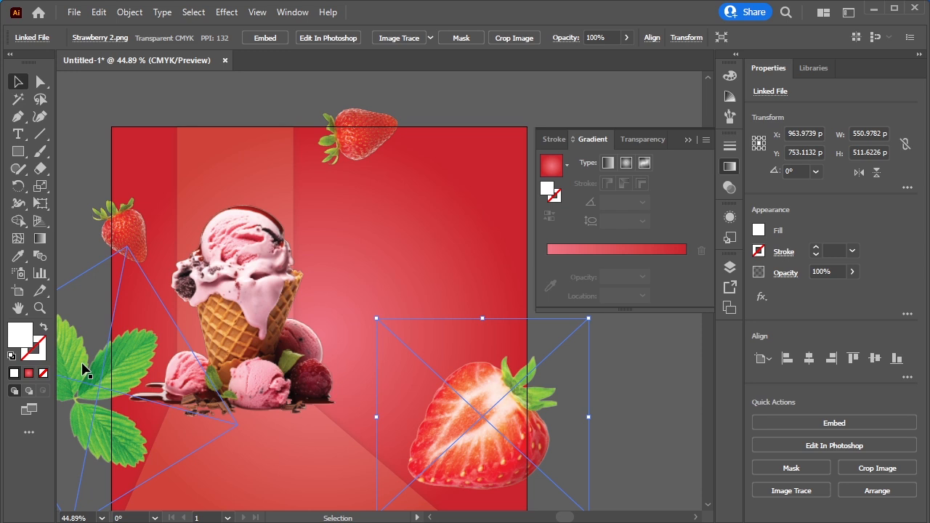
left_click_drag(83, 369, 405, 190)
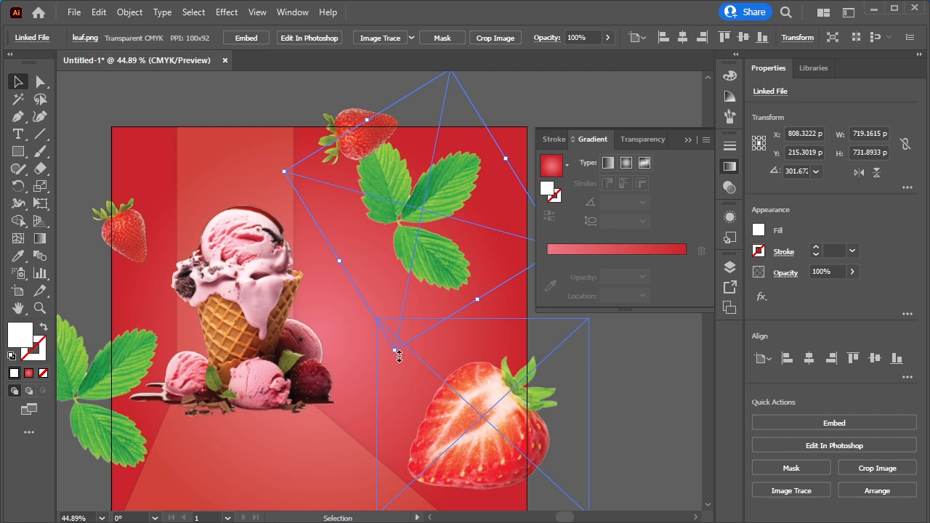
left_click_drag(398, 355, 429, 122)
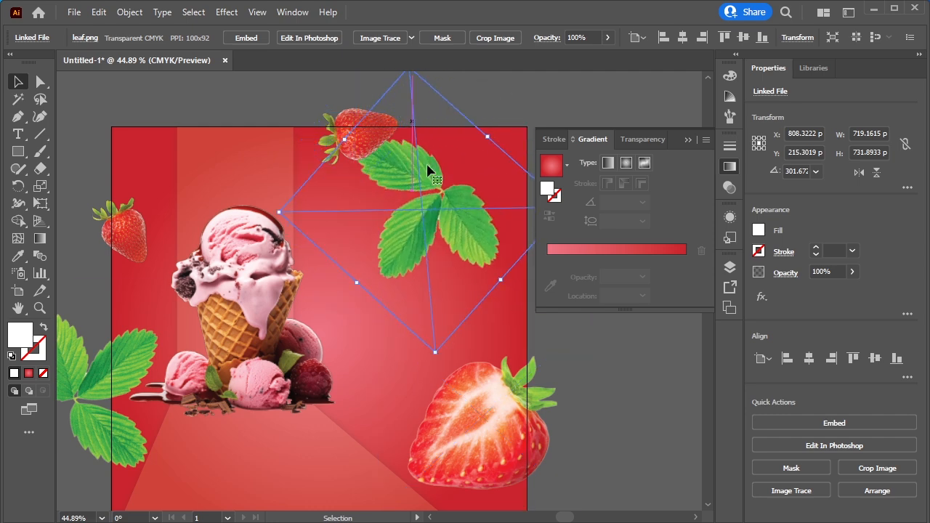
left_click_drag(448, 238, 467, 214)
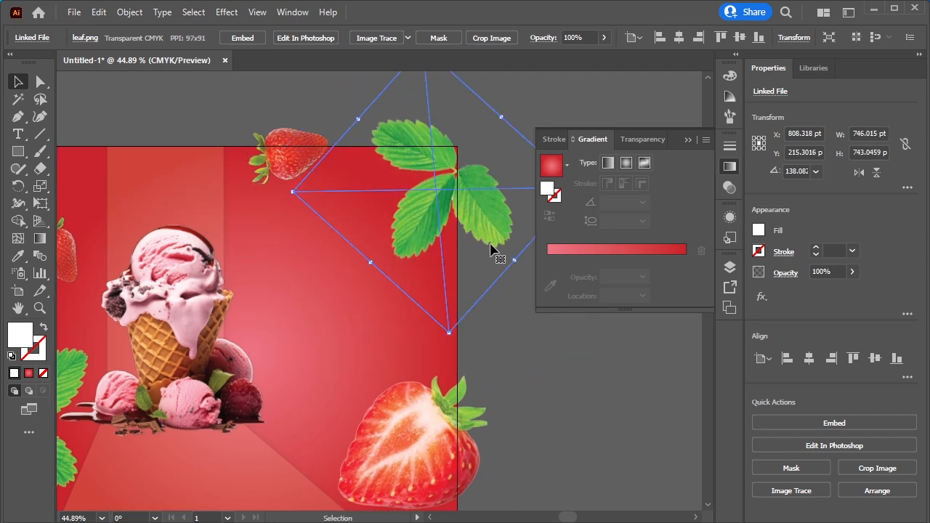
left_click_drag(449, 337, 420, 335)
mouse_move(488, 231)
left_mouse_down()
mouse_move(492, 214)
mouse_move(479, 215)
mouse_move(483, 223)
left_mouse_up()
left_click(516, 374)
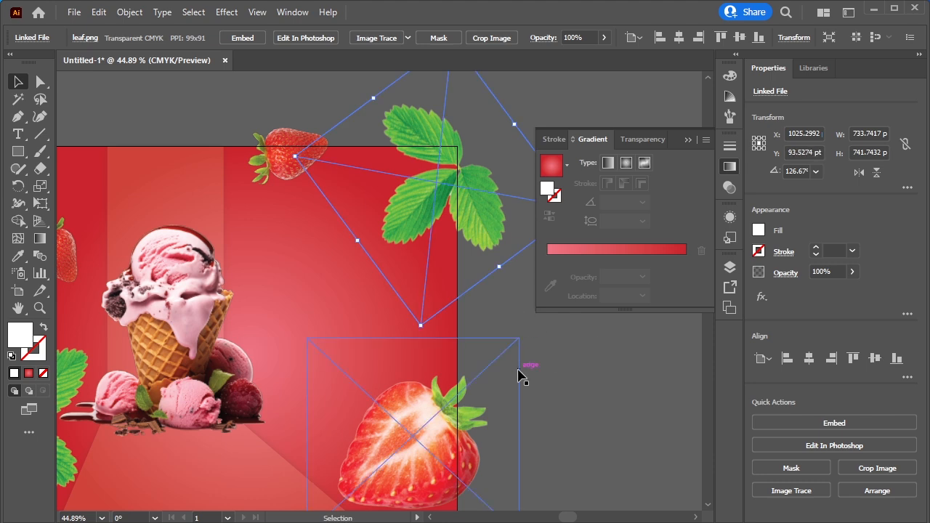
left_click(540, 374)
Rotate the small strawberry on the artboard's left edge to about 79°
scroll(334, 363, "down", 1)
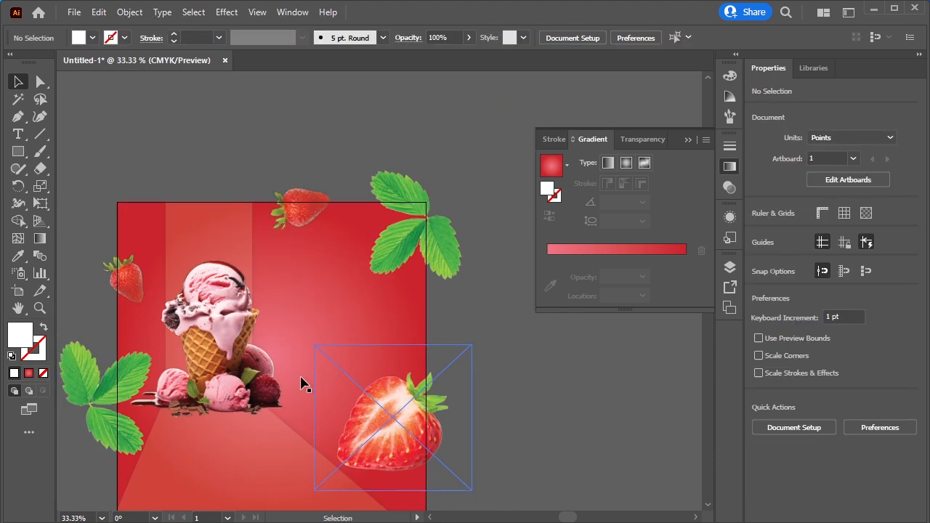
left_click_drag(183, 420, 242, 327)
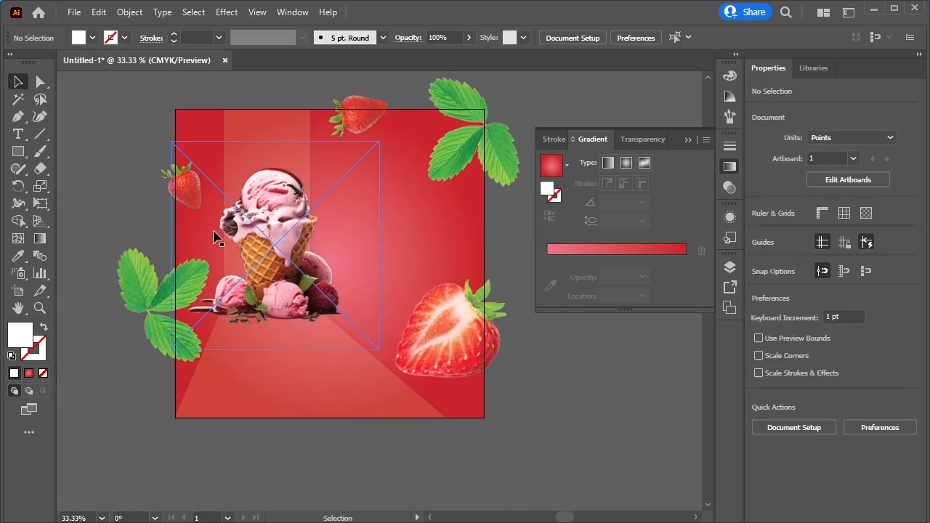
left_click(187, 191)
left_click_drag(199, 227, 208, 213)
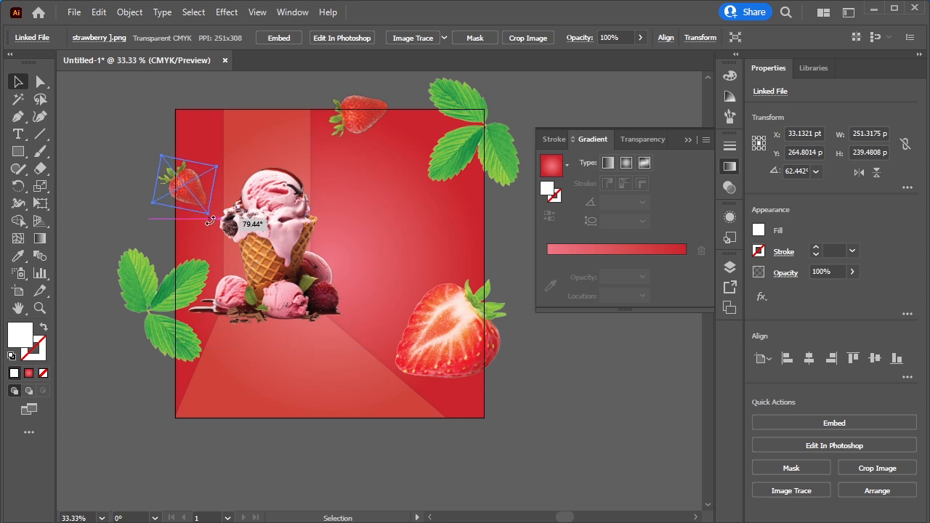
left_click(303, 473)
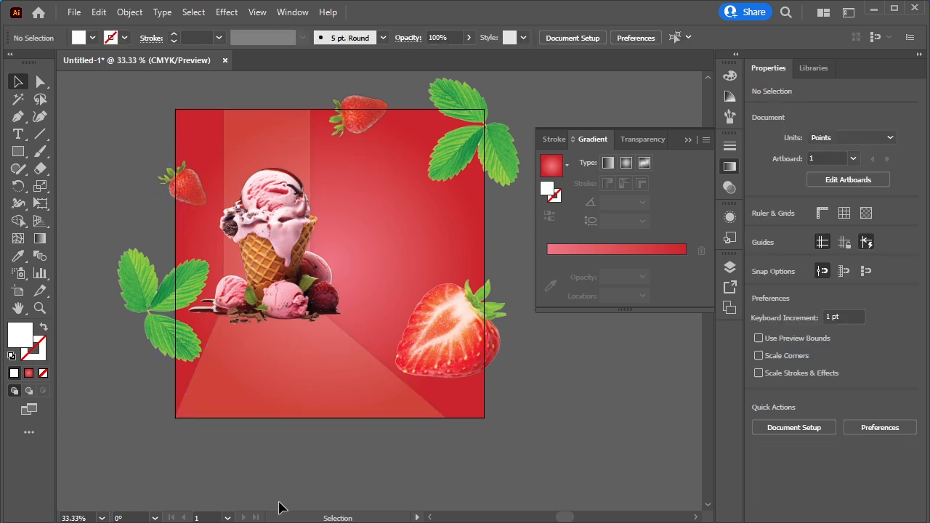
Group the ice cream, strawberry and leaf images and lock the group
left_click(452, 335)
left_click(479, 131, "shift")
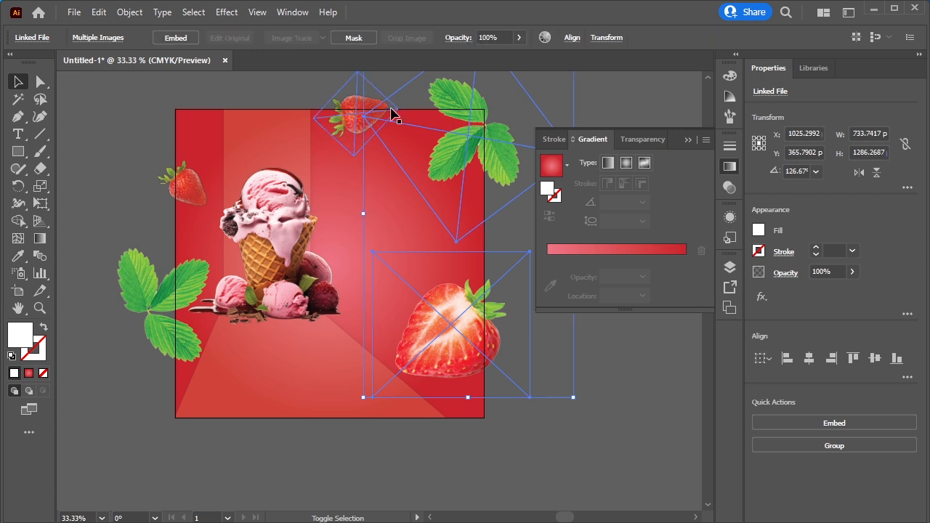
left_click(367, 114, "shift")
left_click(194, 182, "shift")
left_click(161, 302, "shift")
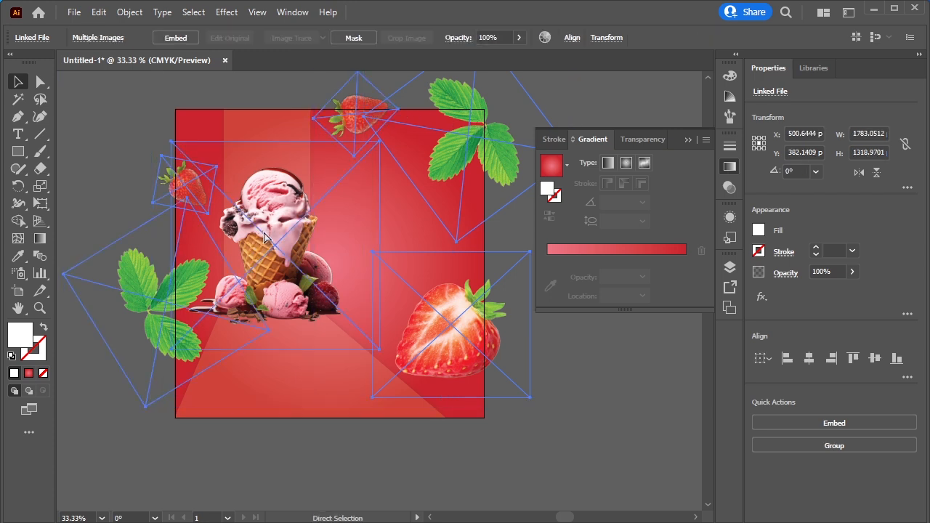
key("ctrl+g")
left_click(134, 13)
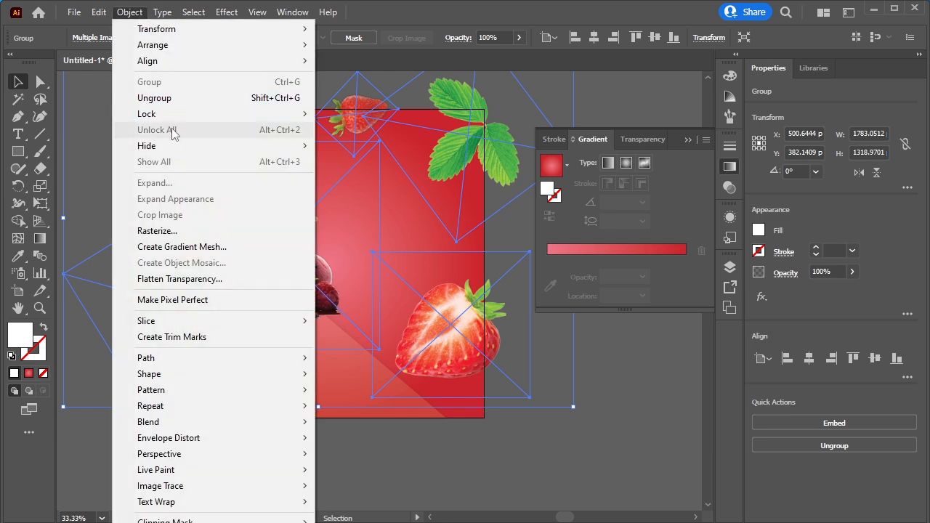
mouse_move(179, 114)
left_click(323, 114)
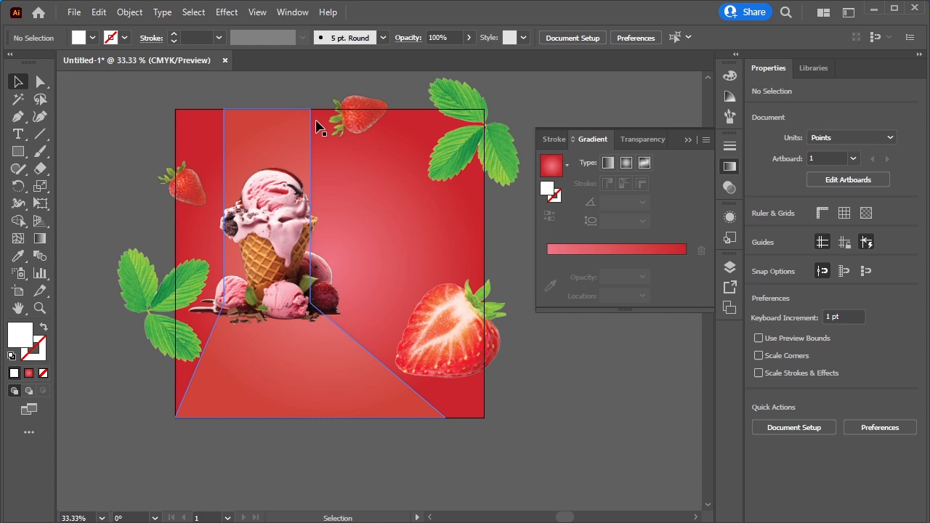
Add the text "Fresh. Sweet. Delicious." below the ice cream and enlarge it to about 87 pt
left_click(18, 134)
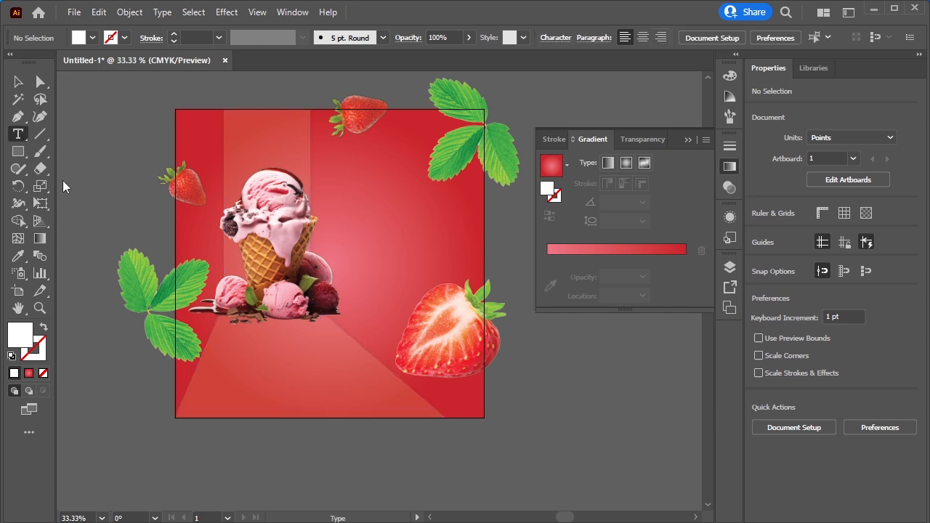
left_click(232, 338)
type("Fresh. Sweet. Delicious.")
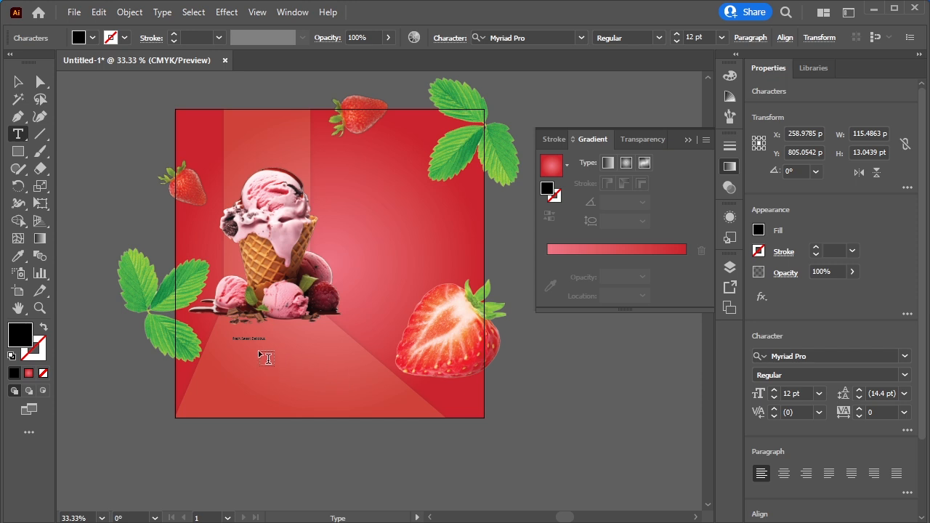
left_click(18, 82)
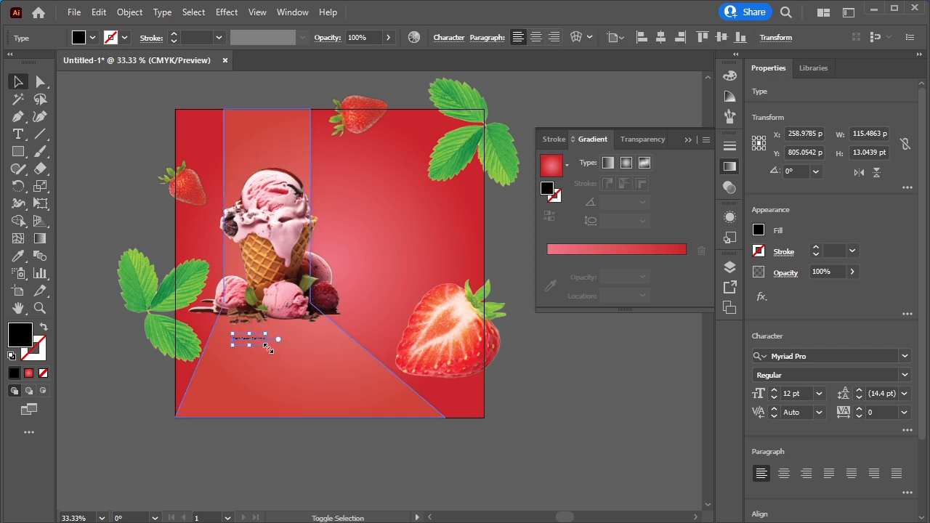
left_click_drag(266, 346, 385, 390)
Change the tagline's font to Merich
scroll(385, 391, "down", 2)
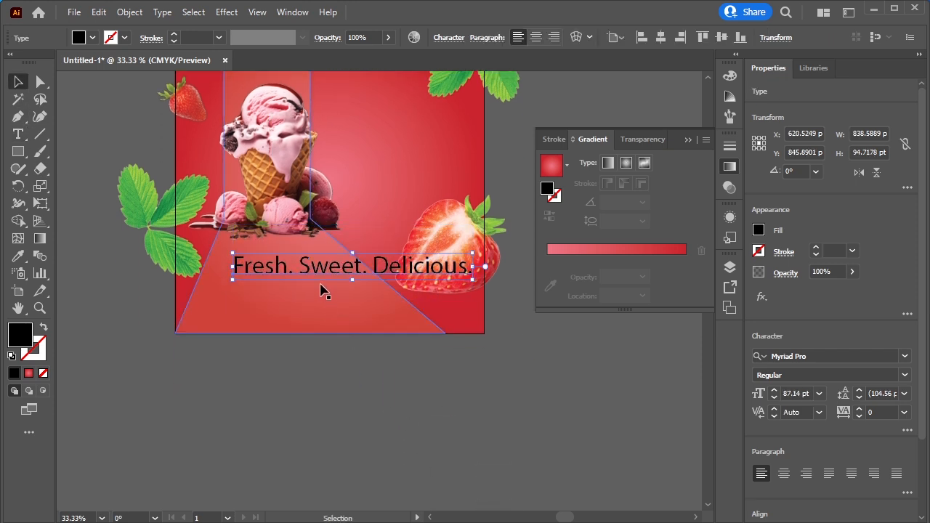
scroll(331, 309, "up", 2)
key("t")
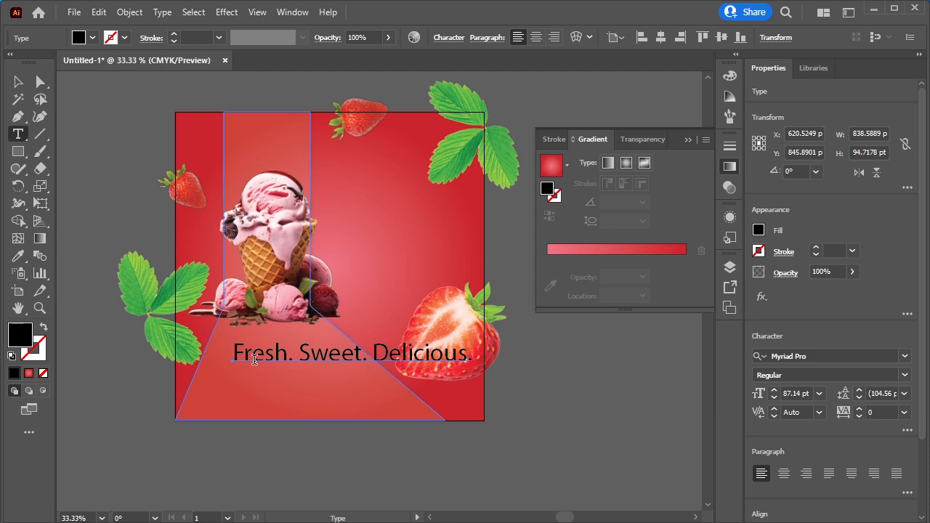
left_click_drag(234, 353, 468, 354)
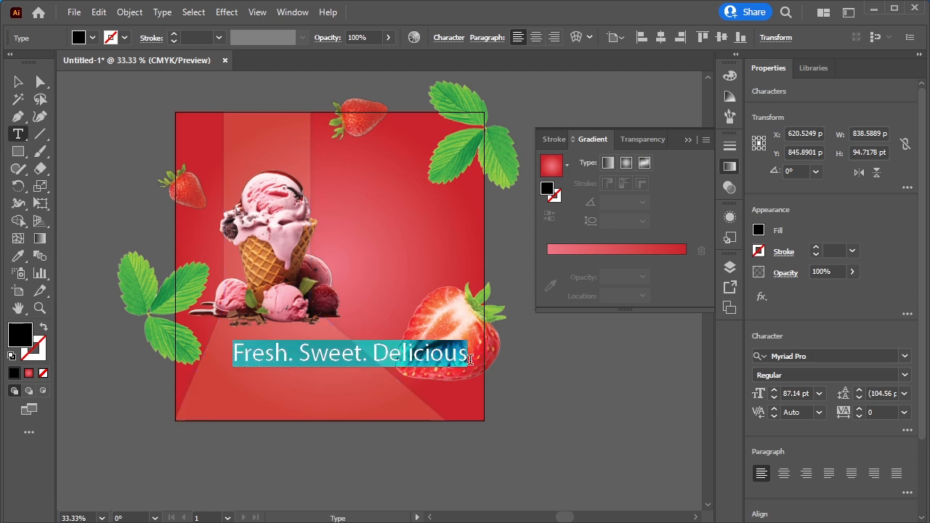
left_click(541, 40)
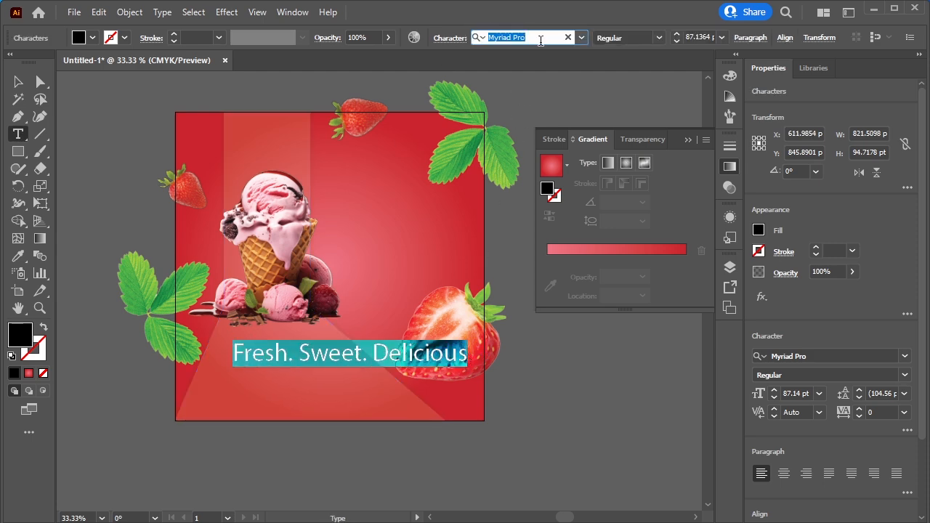
type("ME")
left_click(553, 108)
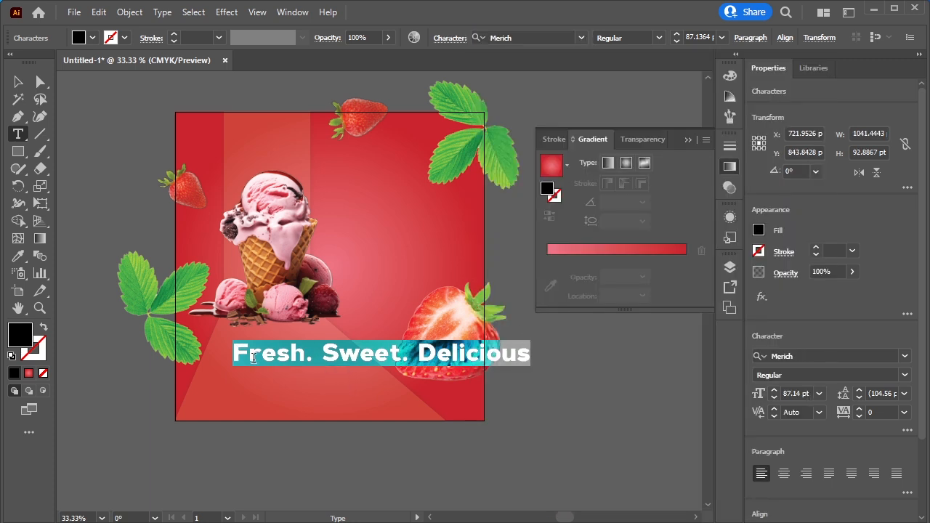
Rework the tagline into three lowercase lines reading "fresh", "sweet" and "delicious", without the full stops
left_click_drag(247, 354, 237, 354)
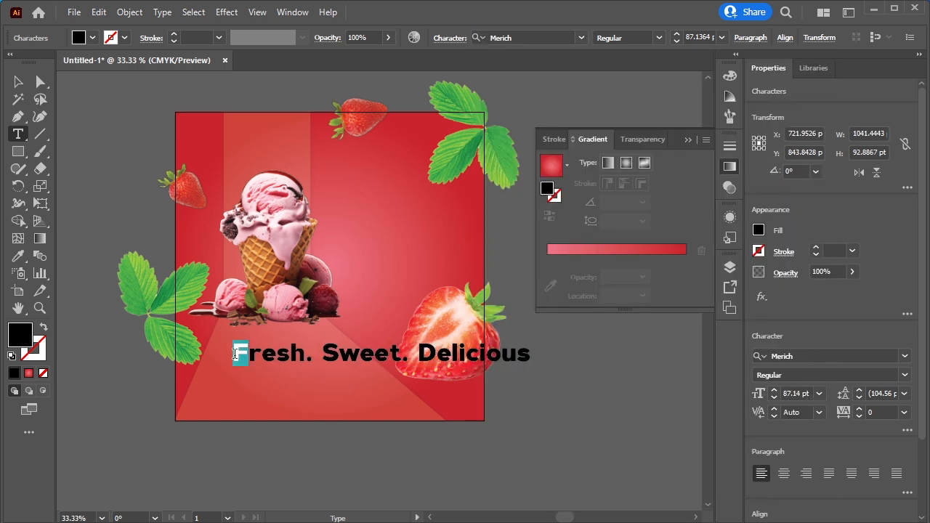
type("f")
left_click_drag(332, 354, 343, 383)
type("s")
key("Return")
key("BackSpace")
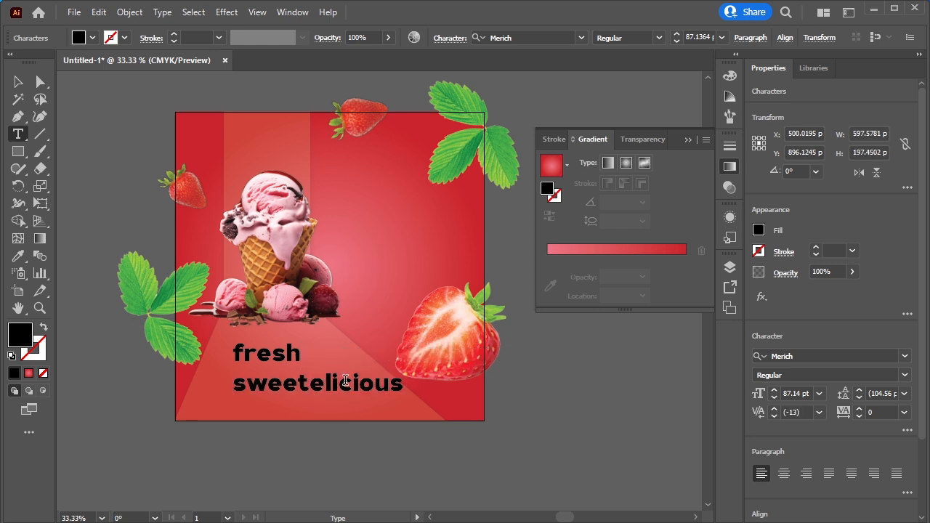
type("d")
key("Return")
Center-align the three tagline lines and set their leading to 82 pt
left_click_drag(337, 415, 233, 349)
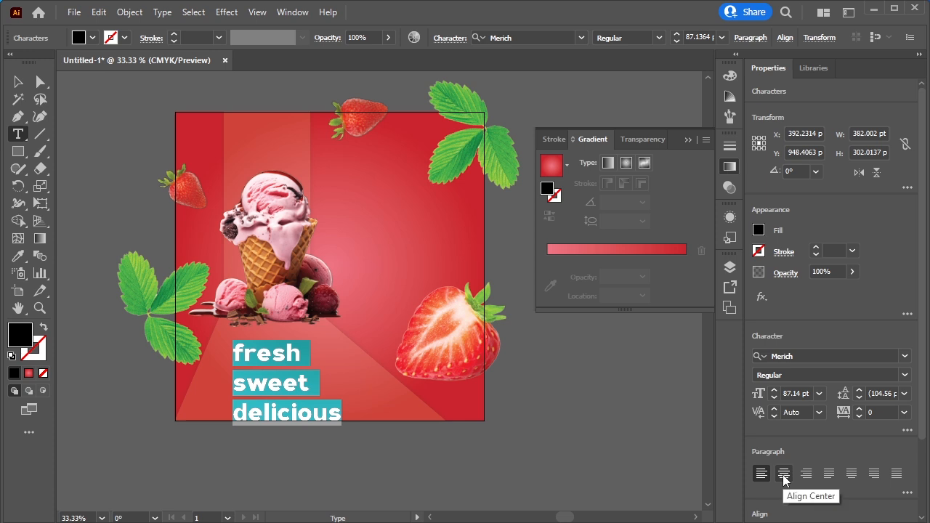
left_click(784, 474)
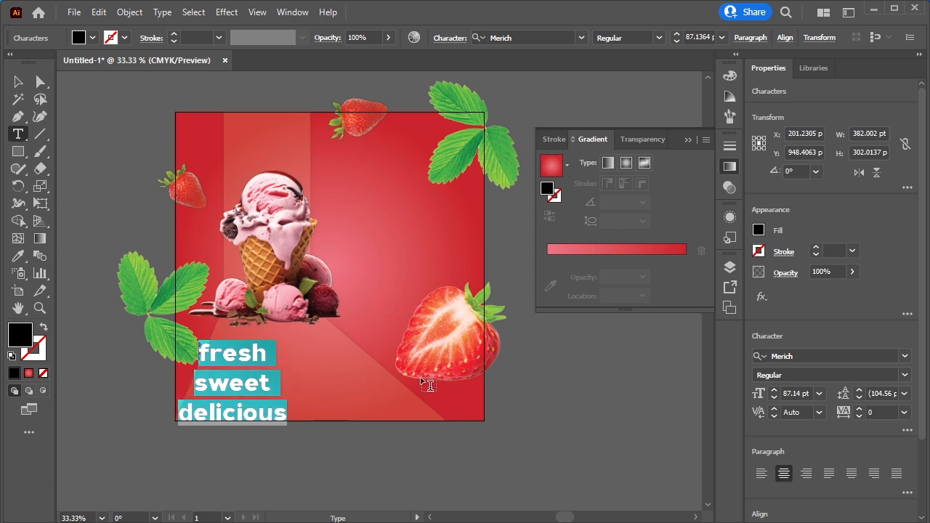
left_click(445, 41)
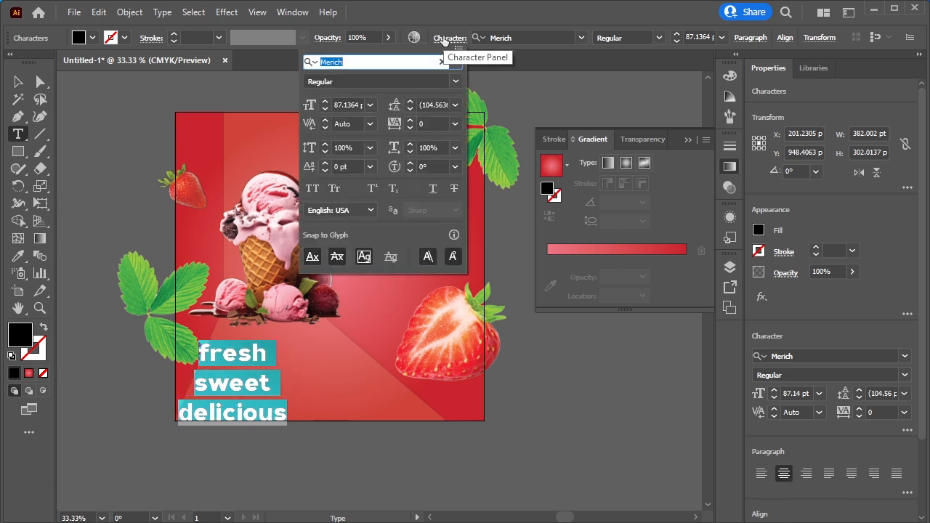
left_click(409, 108)
left_click(410, 109)
left_click(410, 109)
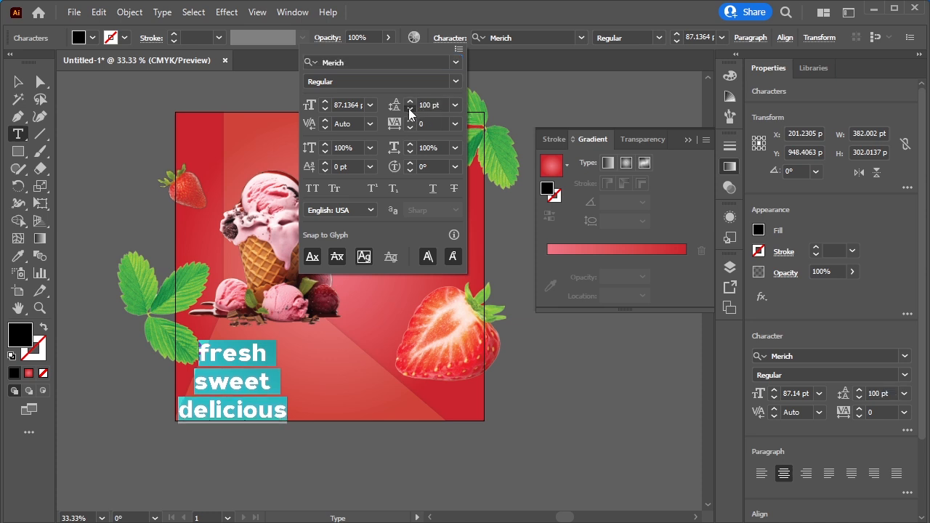
left_click(409, 109)
left_click(410, 109)
left_click(410, 109)
left_click(409, 109)
left_click(410, 109)
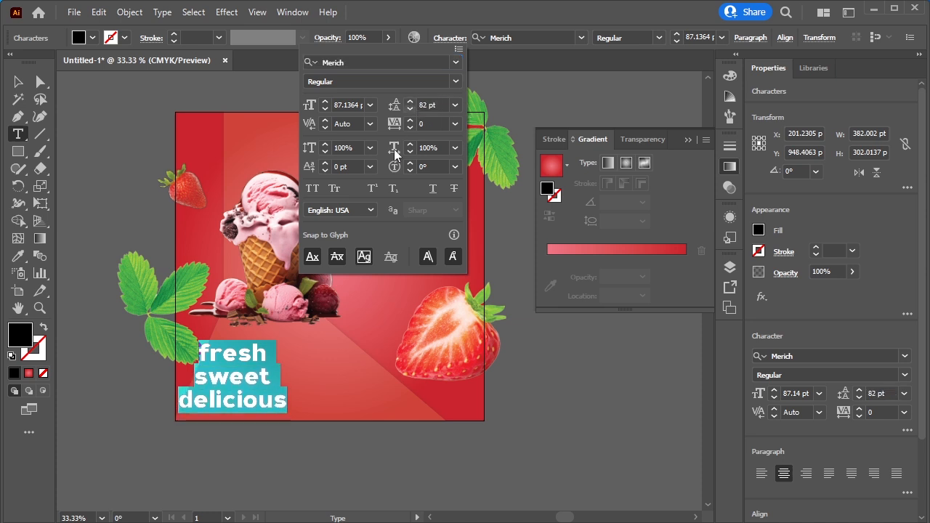
Move the tagline onto the translucent band beneath the ice cream and fill it with white (ffffff)
left_click(454, 40)
key("Escape")
left_click_drag(255, 396, 308, 397)
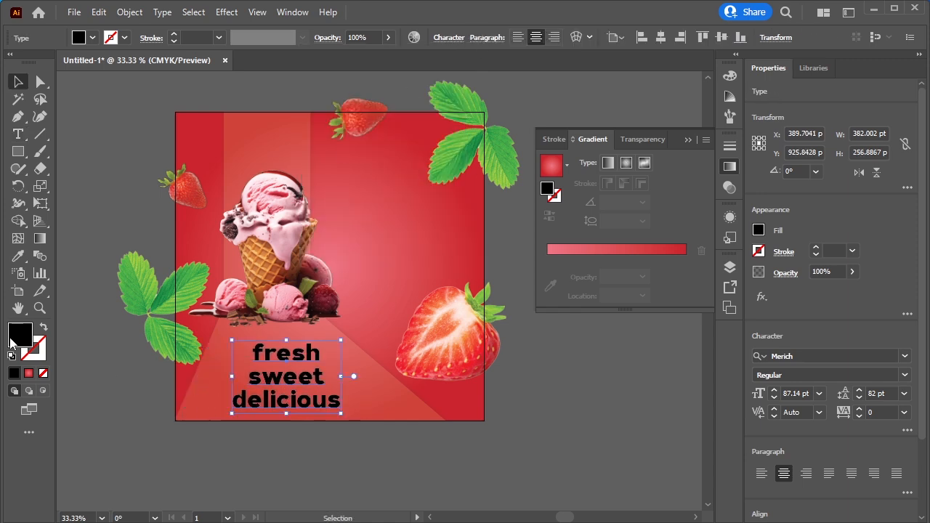
double_click(20, 334)
type("ffffff")
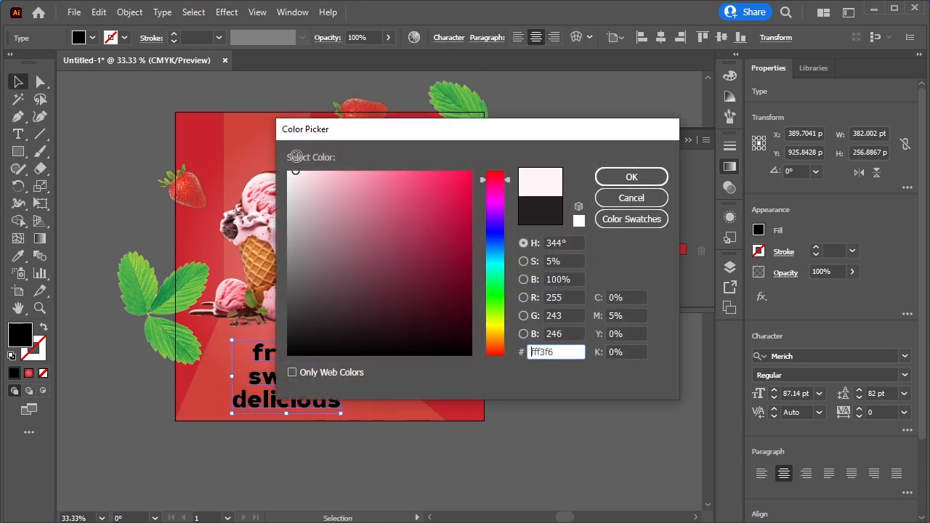
left_click(636, 181)
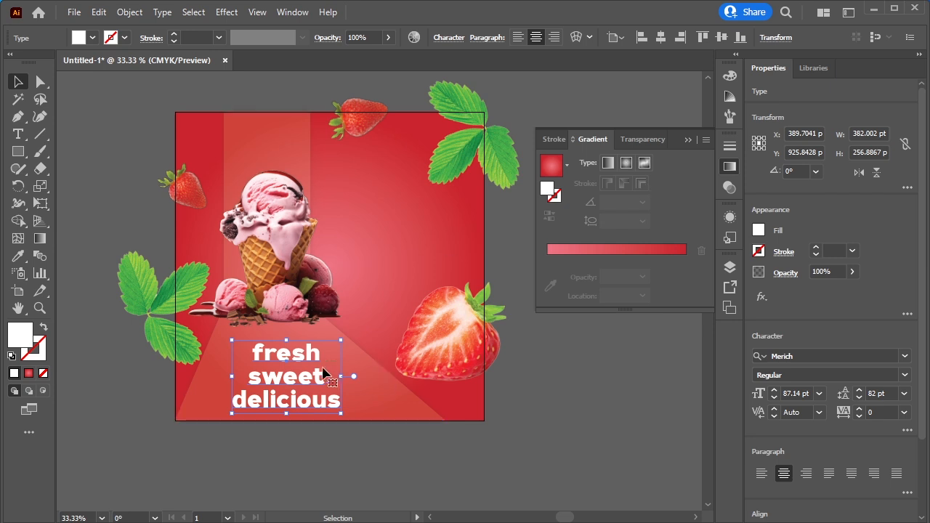
Enlarge the tagline to about 106 pt and center it on the band just below the ice cream
left_click_drag(312, 372, 301, 369)
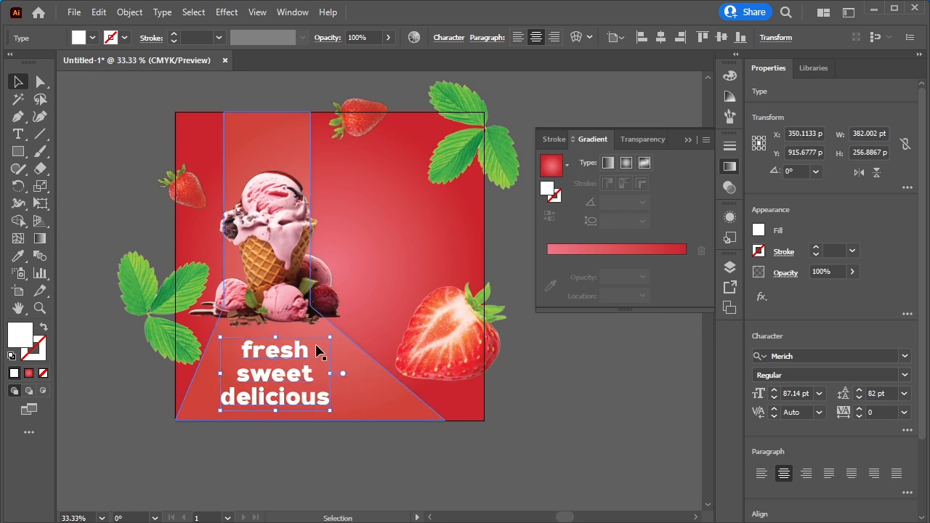
left_click_drag(332, 336, 396, 312)
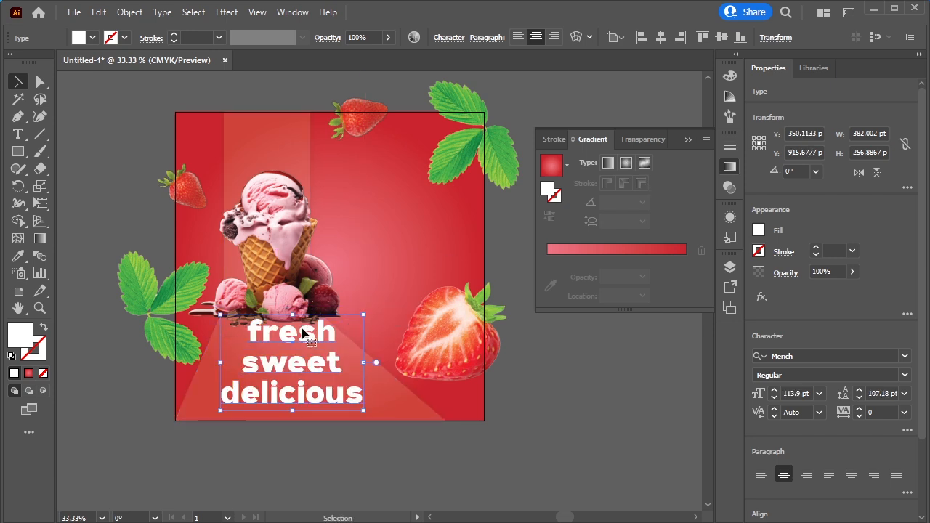
left_click_drag(296, 338, 294, 347)
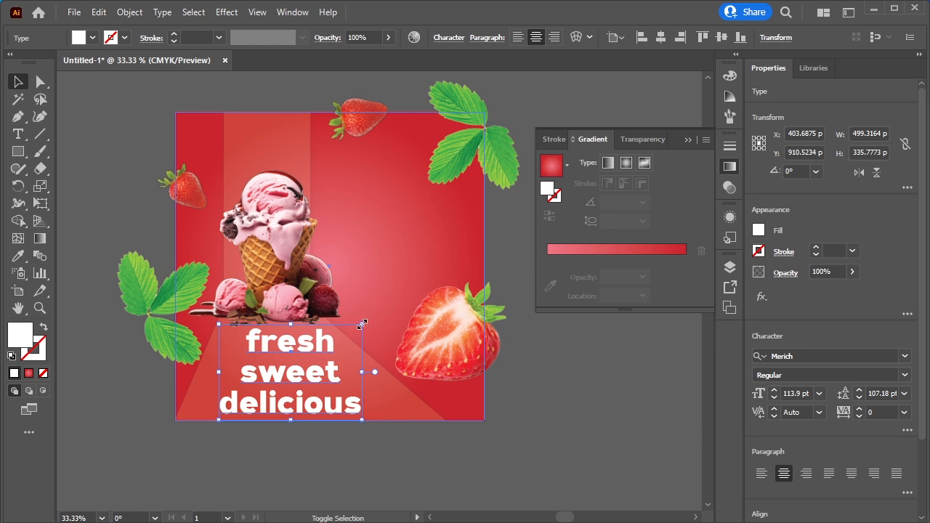
left_click_drag(362, 324, 352, 331)
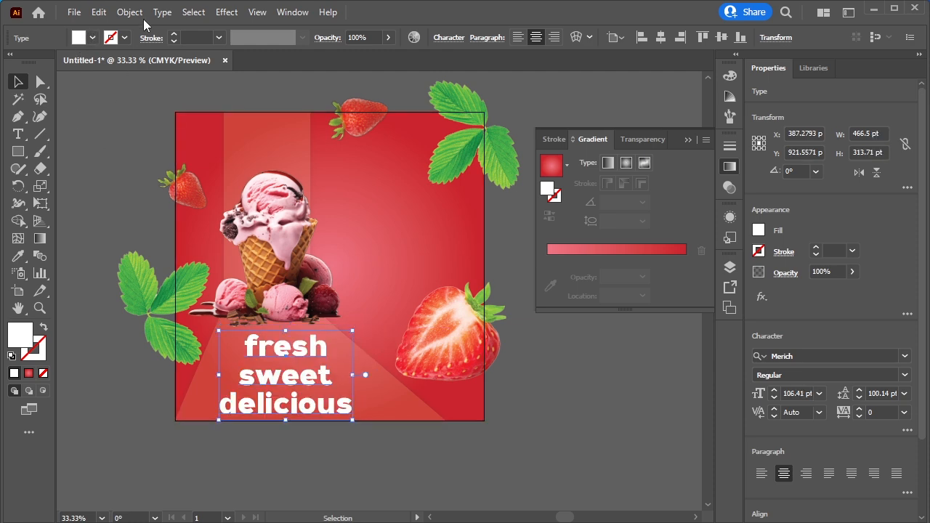
Expand the tagline's object and fill into editable shapes
left_click(133, 13)
left_click(191, 183)
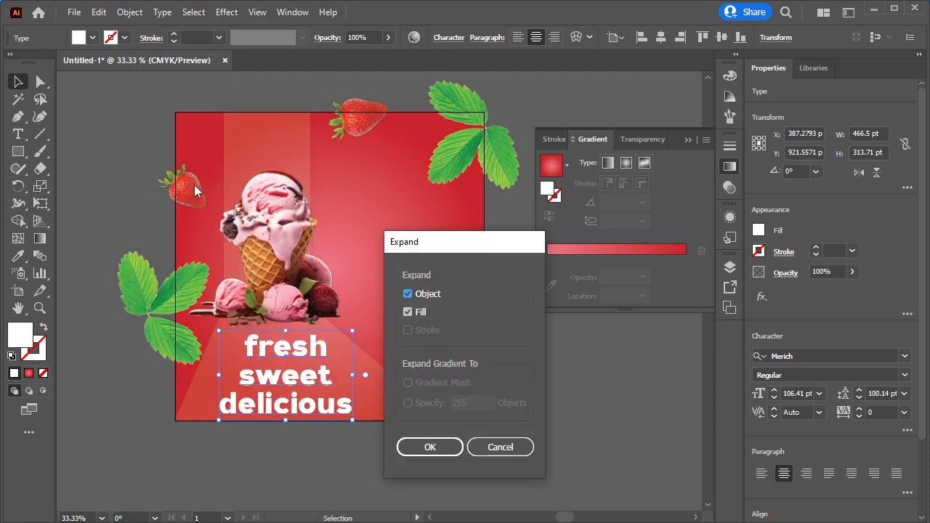
left_click(441, 448)
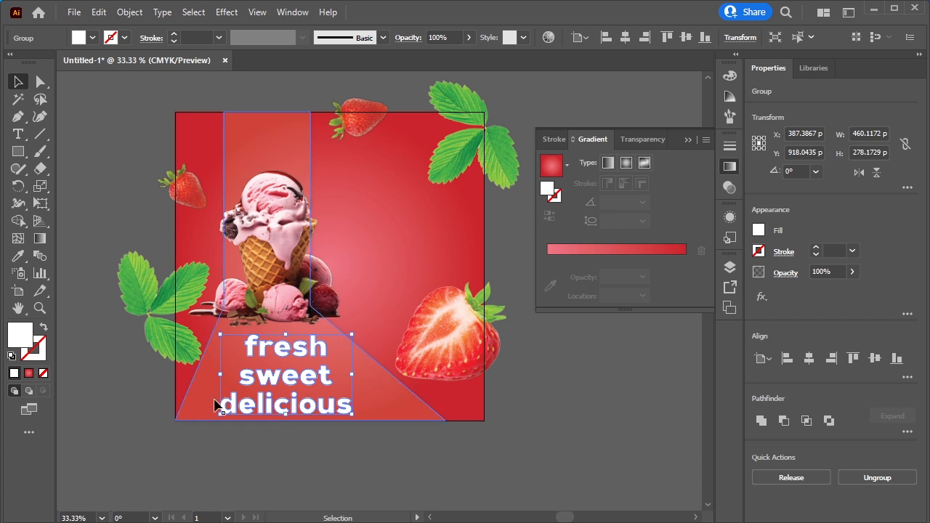
Free-distort the tagline so it narrows at the top and widens at the bottom along the band's perspective, and nudge it into place
left_click(44, 206)
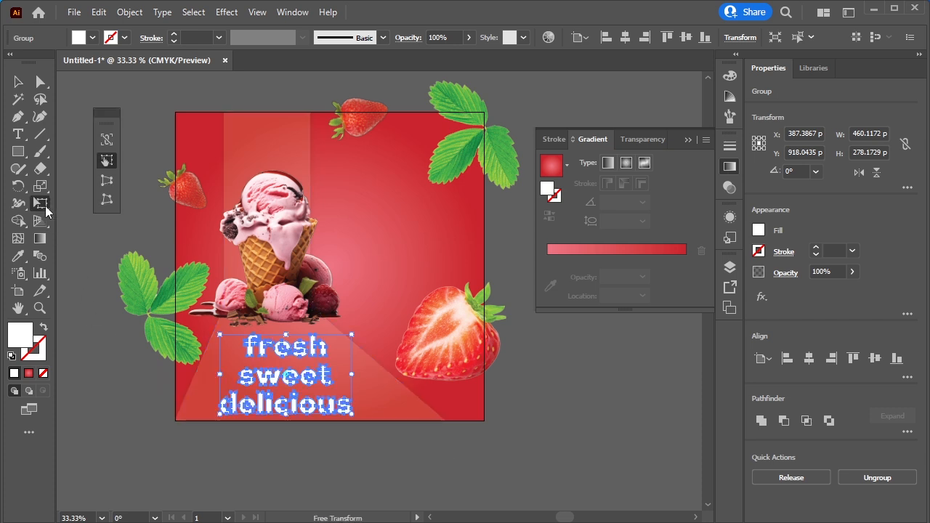
left_click(109, 199)
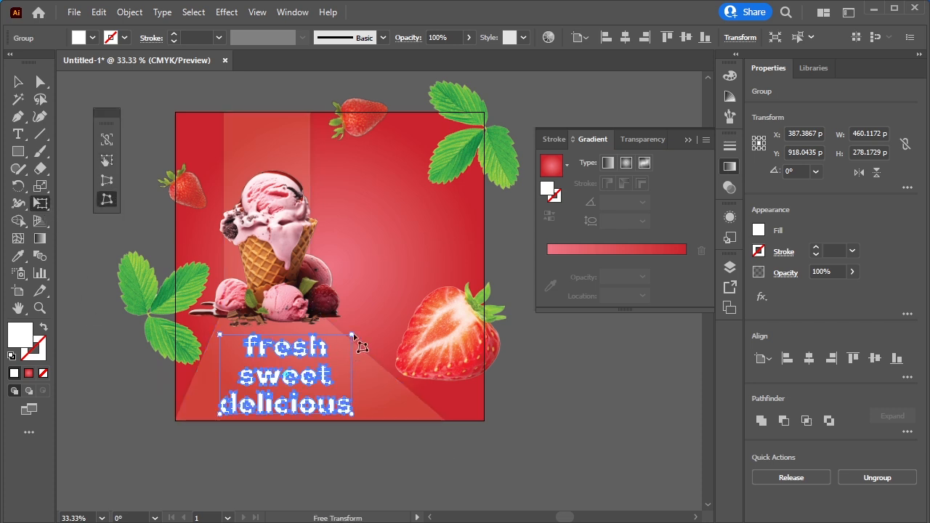
left_click_drag(353, 336, 329, 331)
left_click_drag(353, 415, 414, 416)
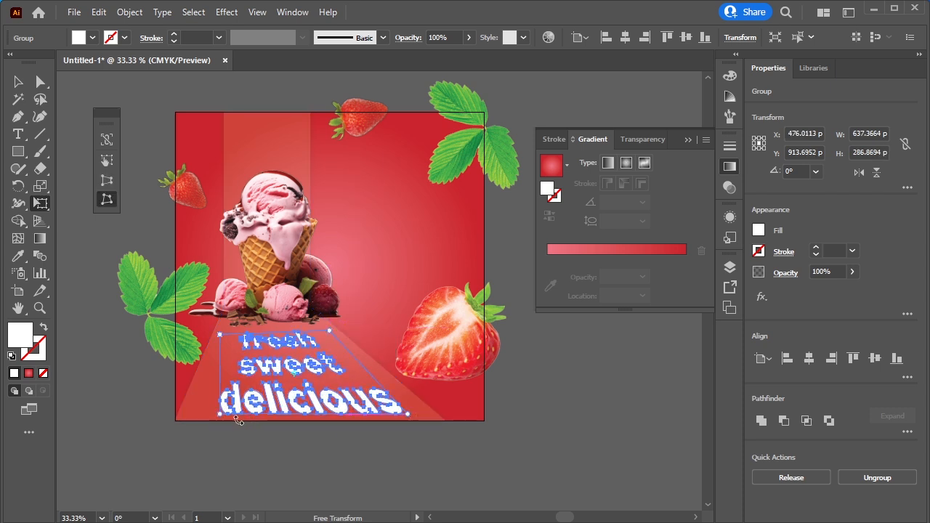
left_click_drag(219, 417, 190, 413)
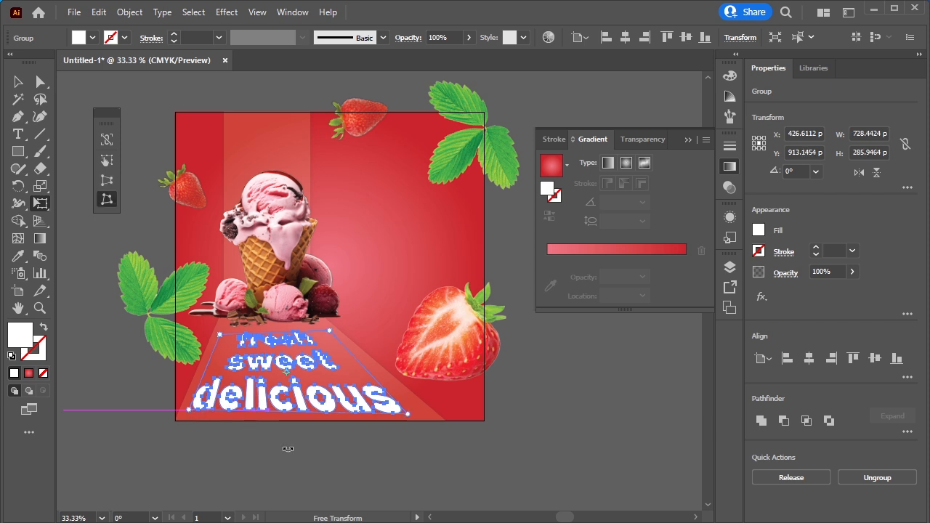
left_click(19, 82)
left_click(378, 509)
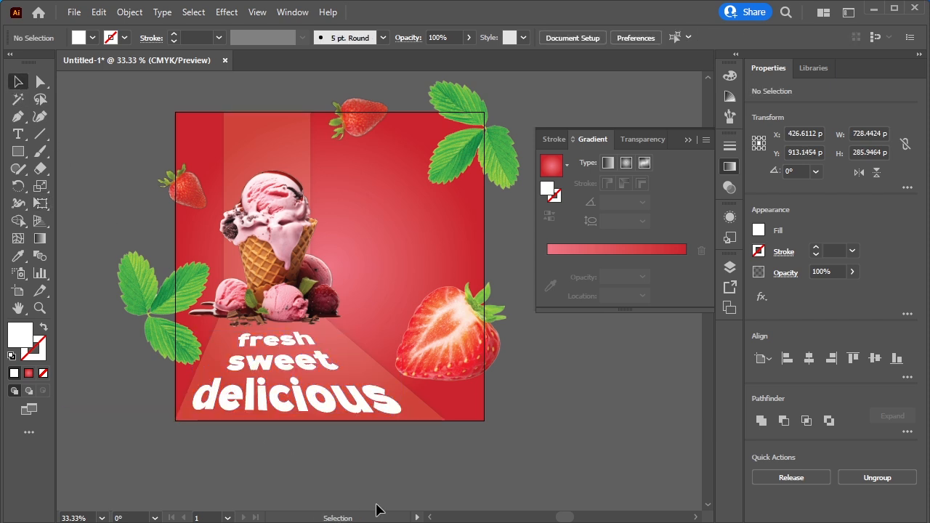
left_click(331, 405)
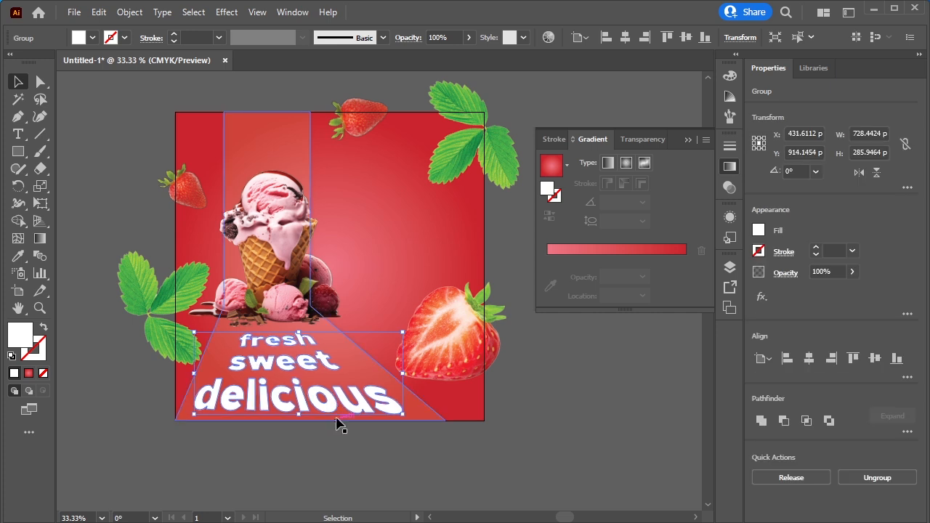
left_click(328, 445)
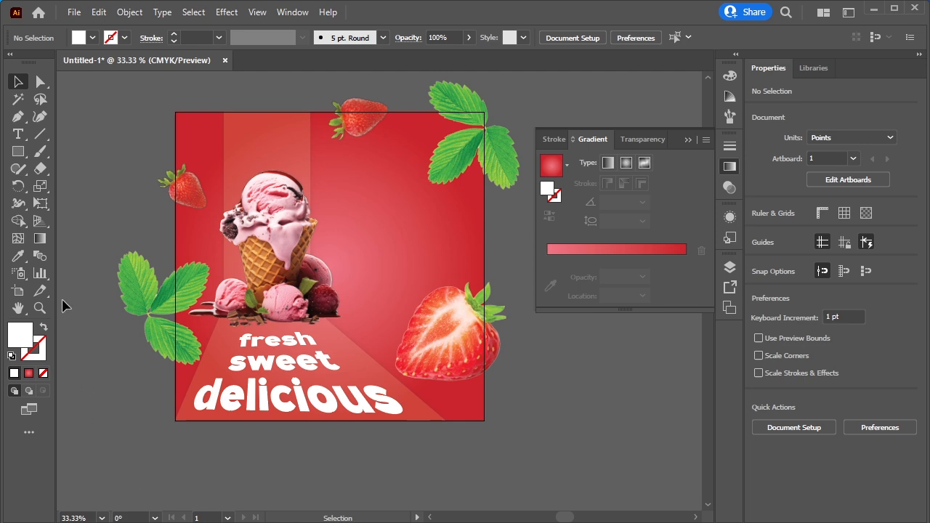
Add a center-aligned two-line heading reading "strawberry" and "iceCream" on the red area beside the ice cream
key("t")
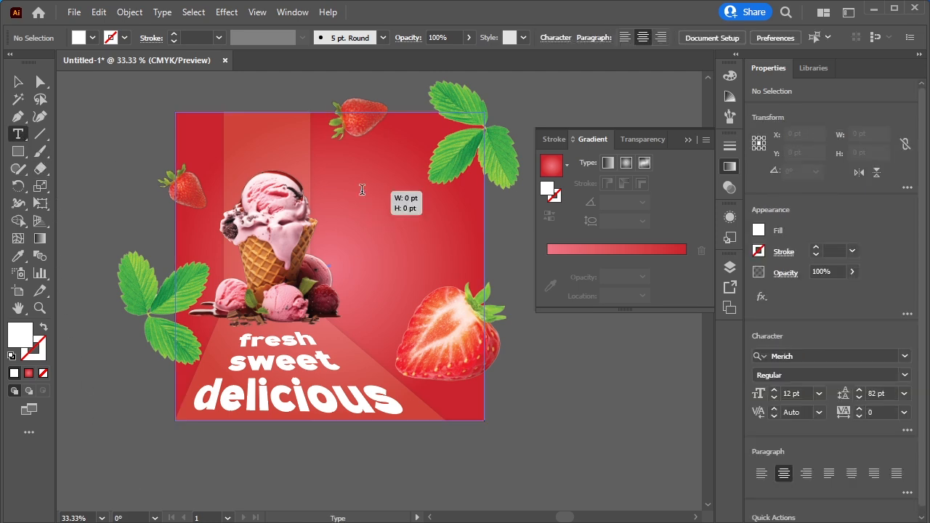
left_click(361, 190)
type("strawberry ice cream")
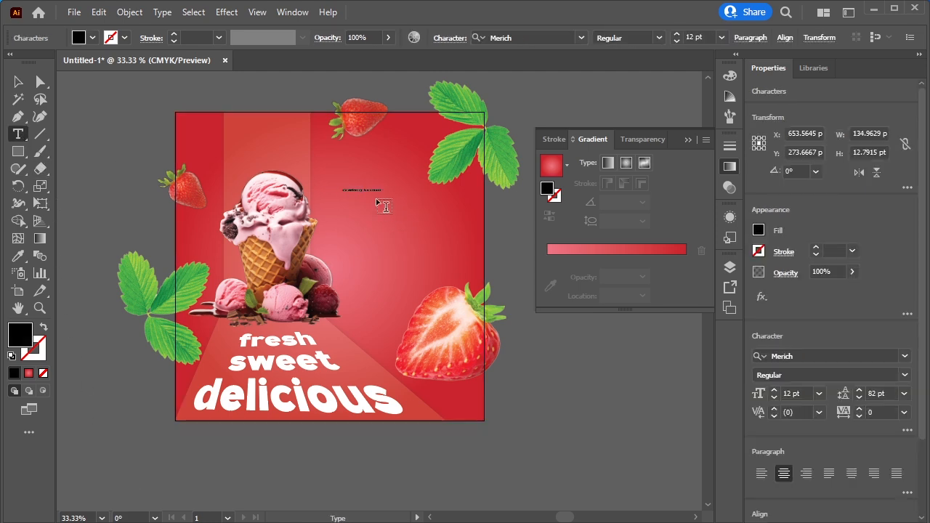
scroll(370, 190, "up", 4)
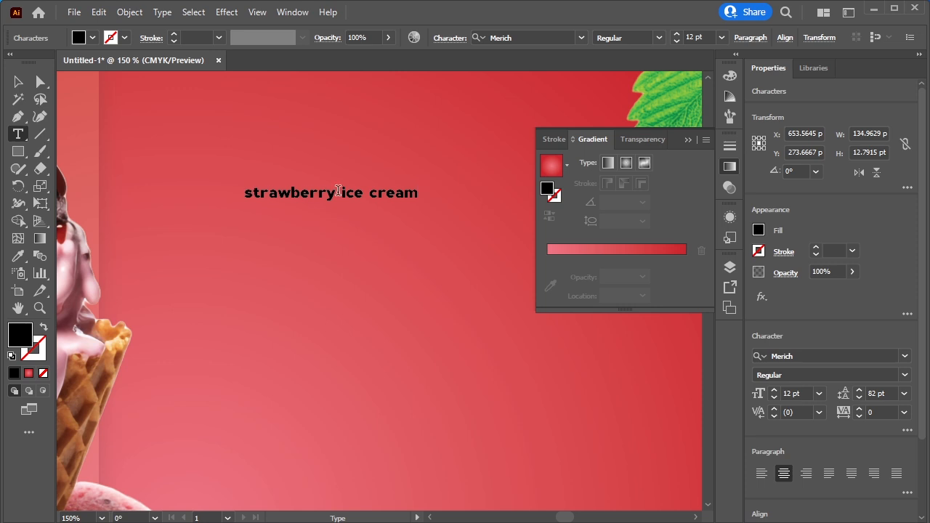
key("BackSpace")
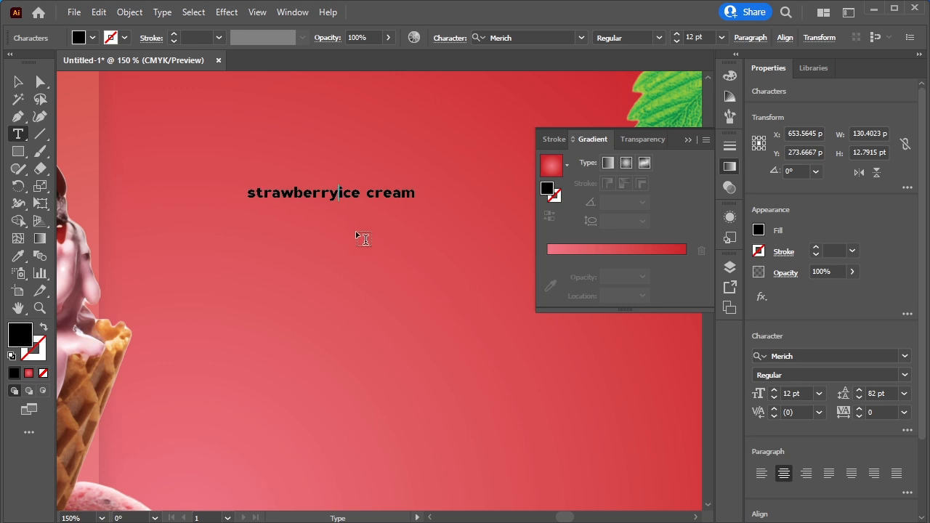
key("Return")
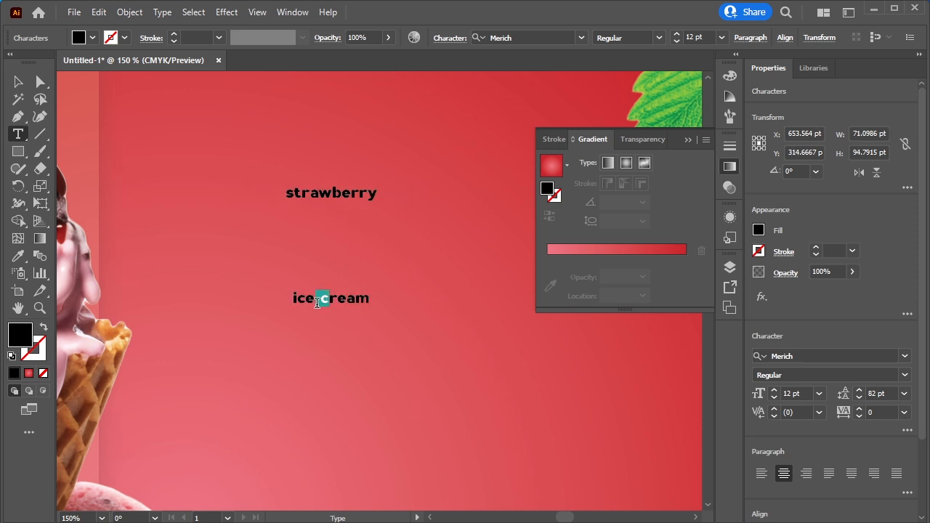
type("C")
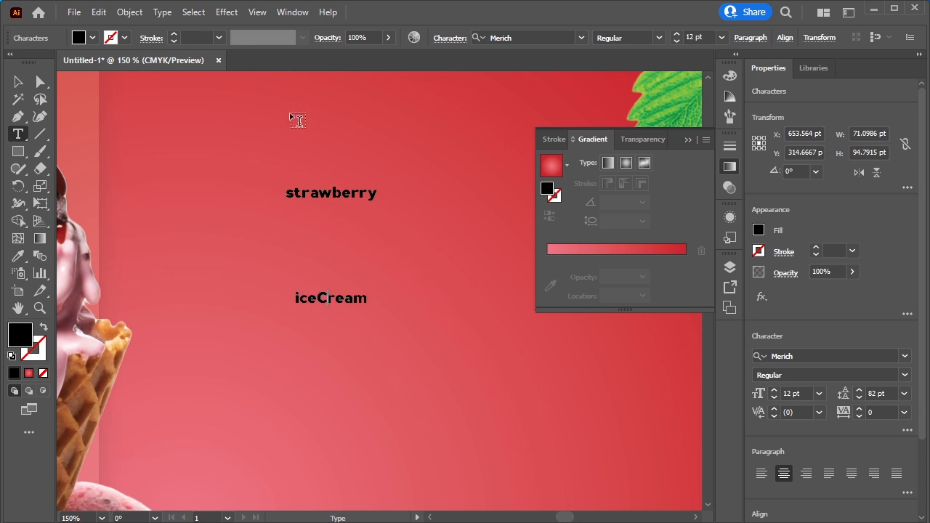
Set the heading's font size to 70 pt and place it between the top leaf and the large strawberry
left_click_drag(287, 186, 388, 308)
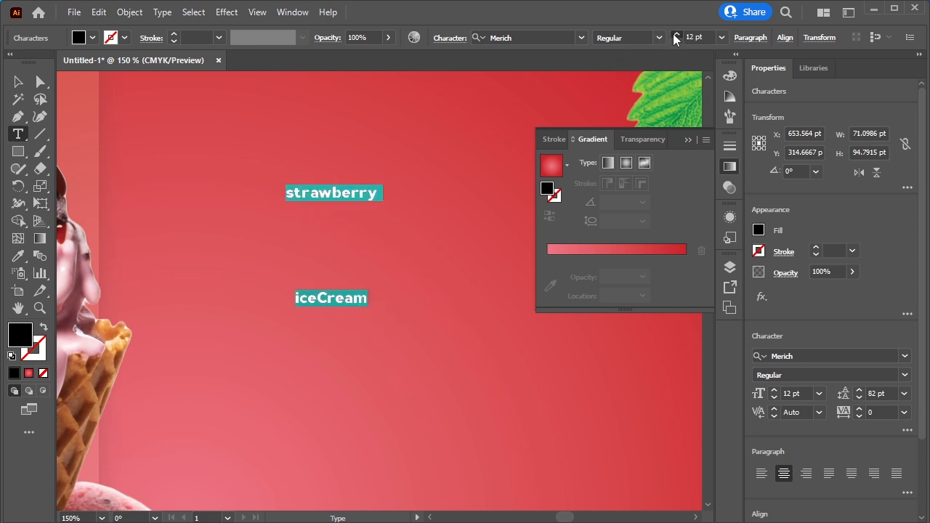
left_click_drag(675, 36, 678, 37)
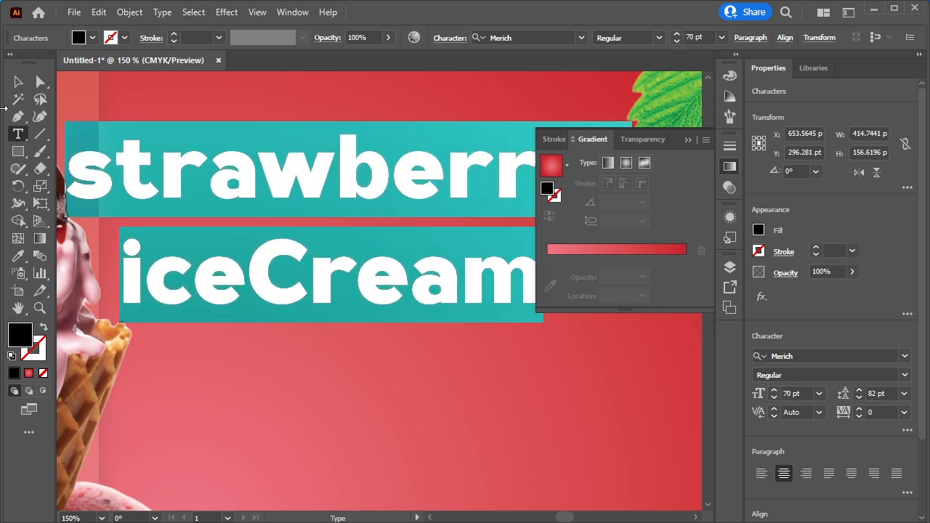
left_click(19, 83)
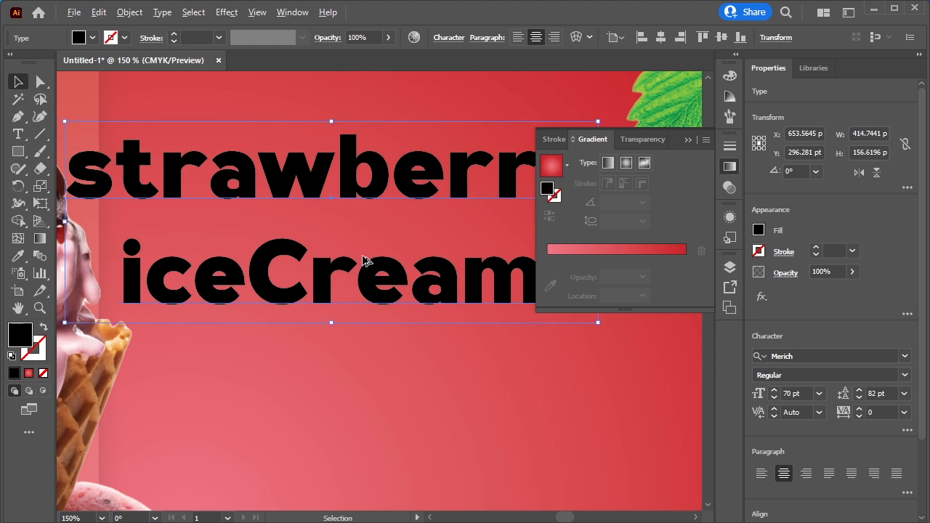
scroll(366, 260, "down", 3)
scroll(469, 336, "right", 4)
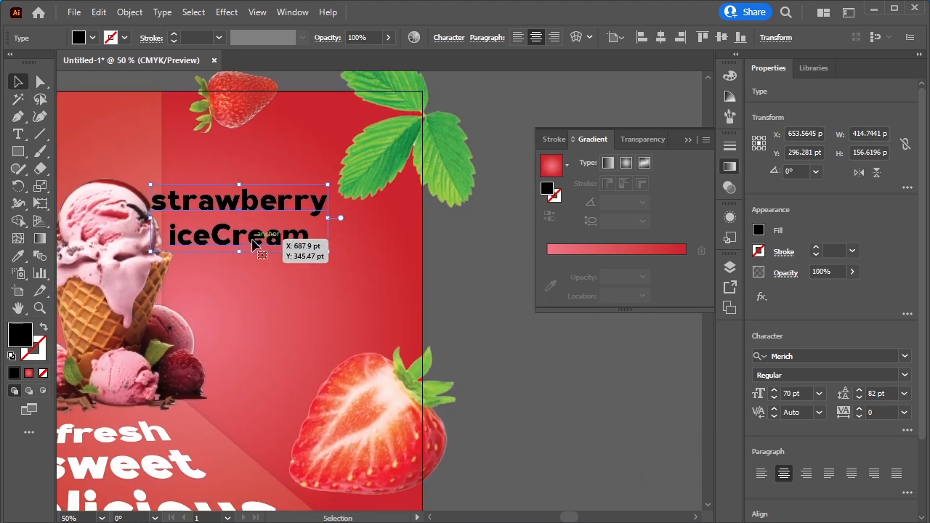
left_click_drag(253, 245, 308, 275)
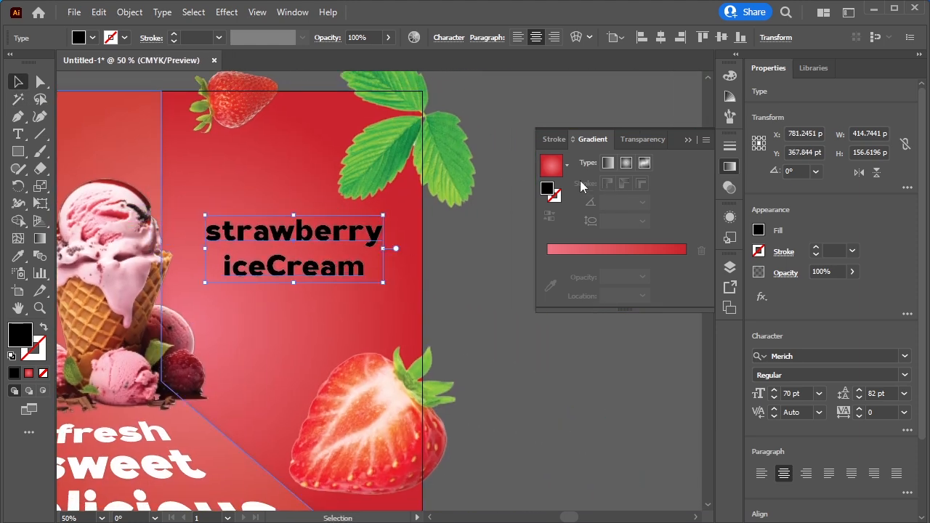
Fill the "strawberry iceCream" heading with white (ffffff)
double_click(21, 336)
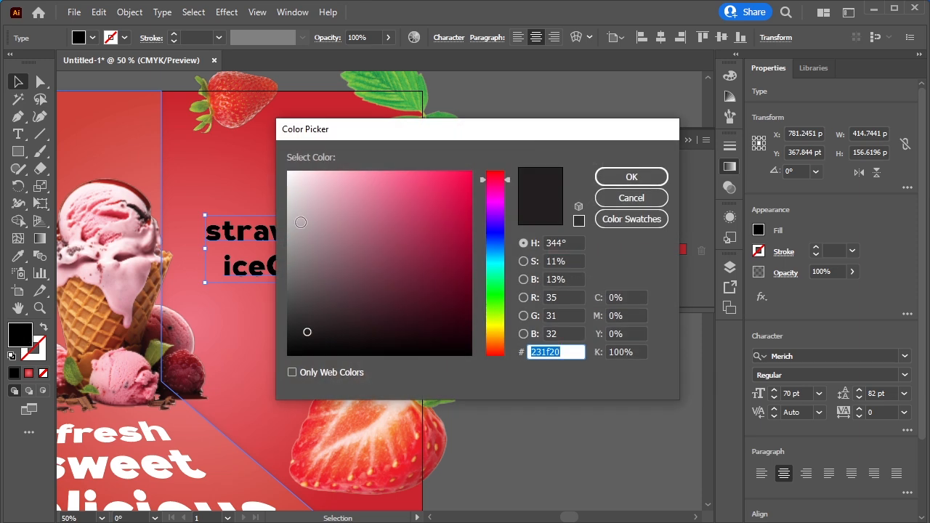
type("ffffff")
left_click(613, 179)
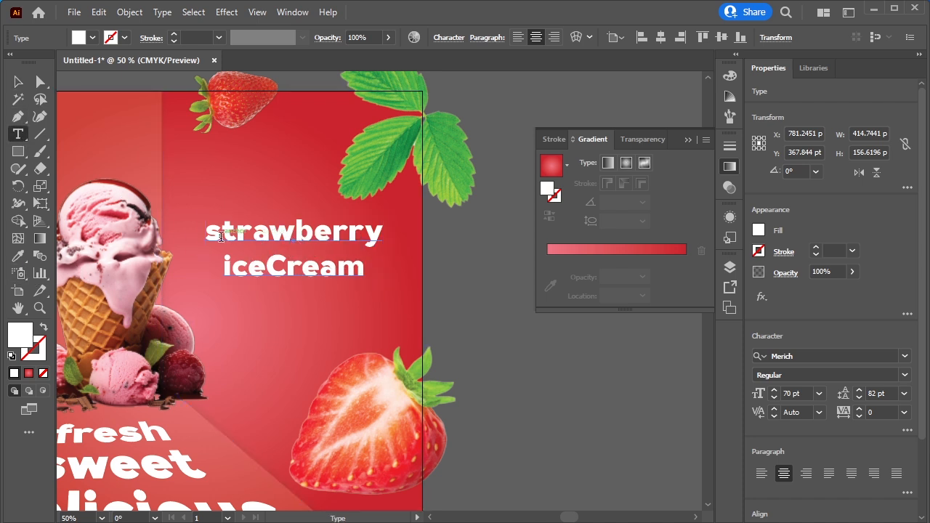
Tighten the leading of the two heading lines to 72 pt
left_click_drag(206, 228, 380, 277)
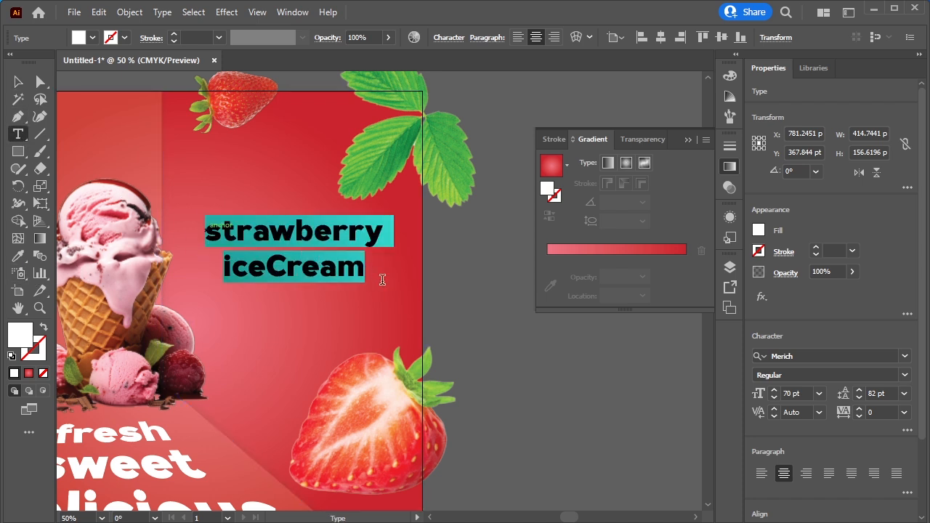
left_click(443, 40)
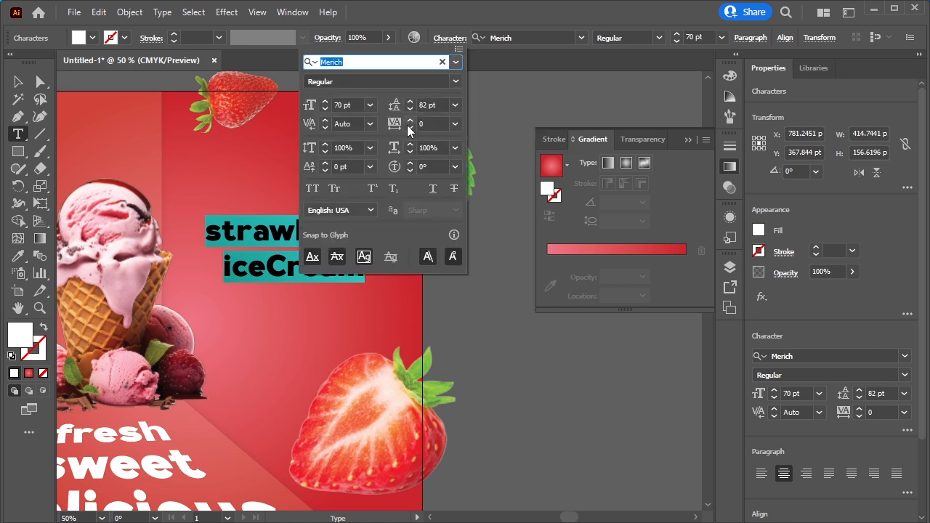
left_click(410, 109)
left_click(410, 110)
left_click(411, 110)
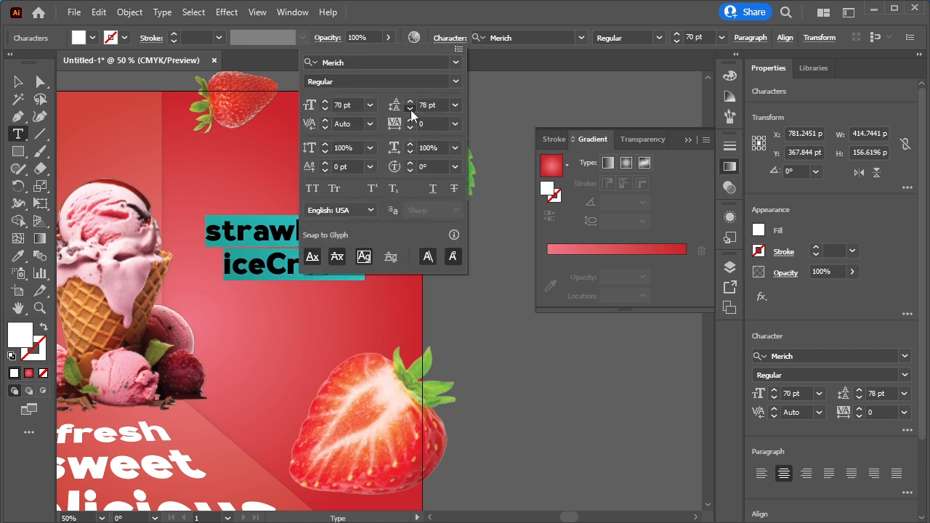
left_click(411, 110)
Increase the heading's font size to 77 pt and move the heading slightly up and left
left_click(324, 101)
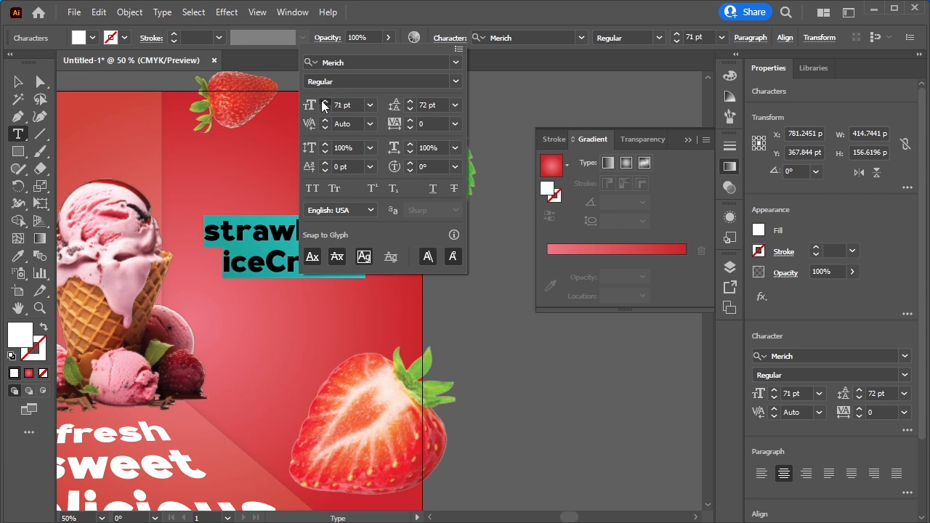
left_click(324, 102)
left_click(324, 104)
left_click(324, 104)
left_click(324, 104)
left_click(324, 104)
left_click(324, 104)
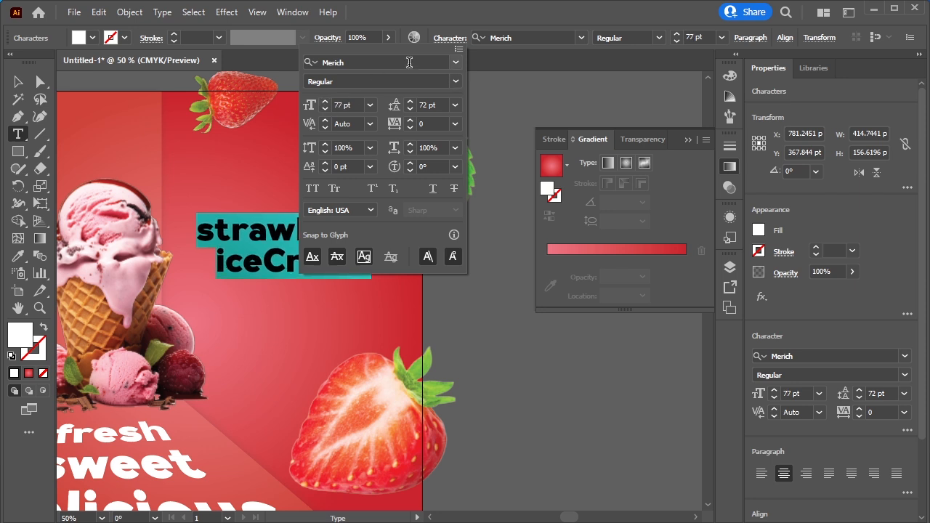
key("Escape")
left_click_drag(296, 242, 296, 228)
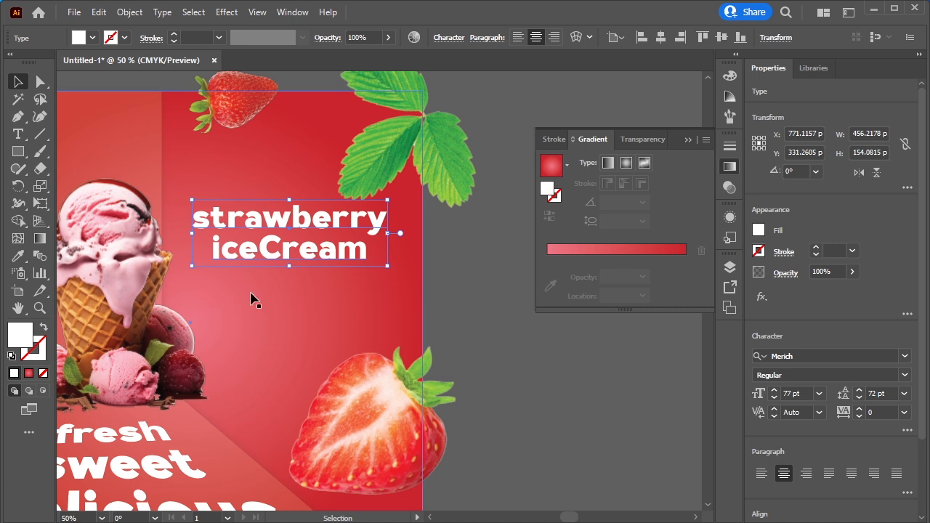
Add the three-line text "Our Strawberry Ice Cream is Made with Fresh, Juicy Strawberries and Creamy Perfection for an Unforgettable Taste!" below the heading
left_click(452, 288)
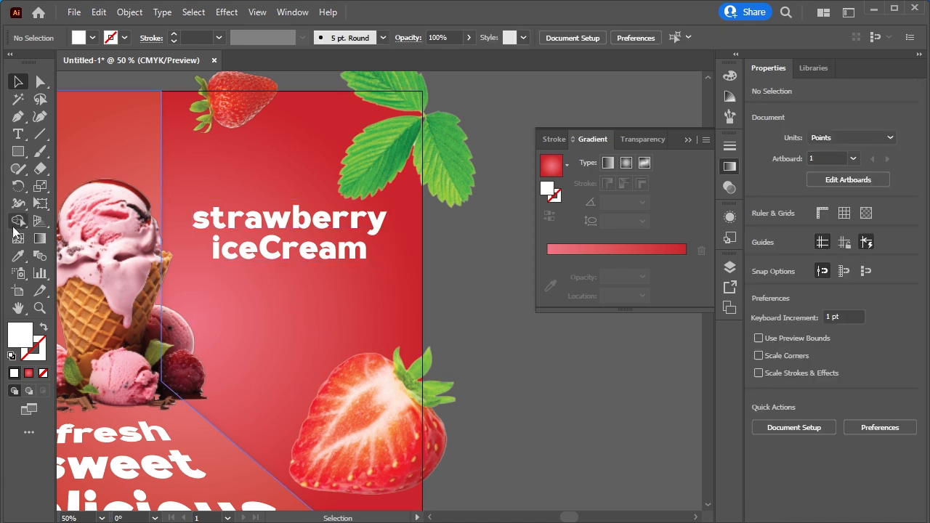
left_click(19, 135)
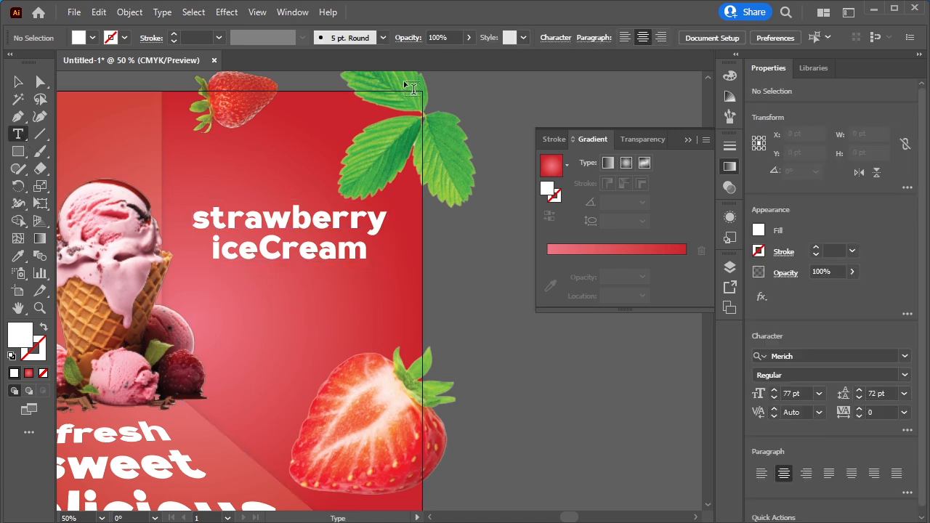
left_click(209, 292)
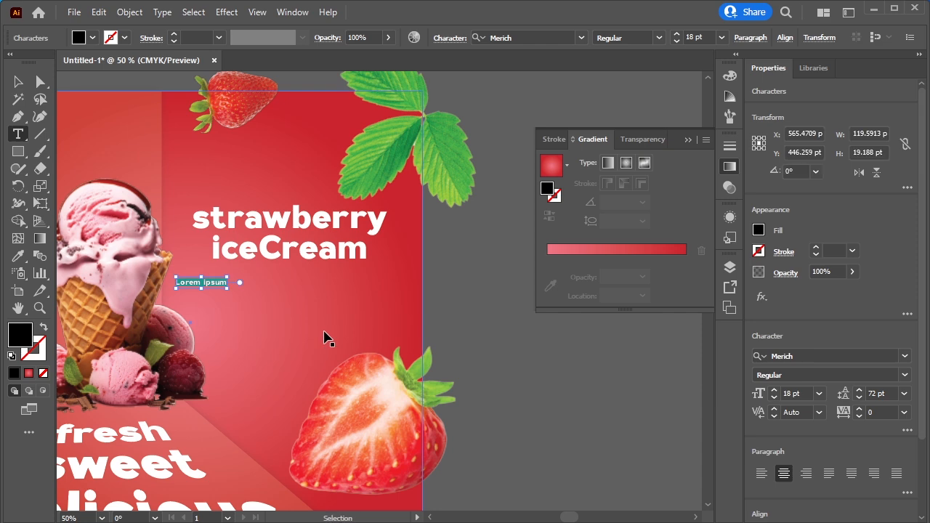
type("Our Strawberry Ice Cream is Made with Fresh. Juicy Strawberries and Creamy Perfection for an Unforgettable Taste.")
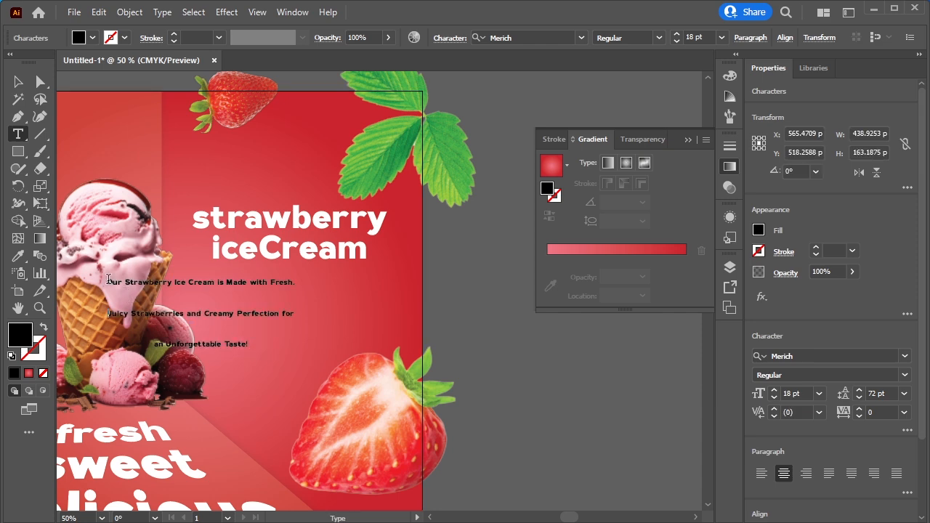
Set the whole description text to Arial Regular at 35 pt
left_click_drag(125, 285, 261, 347)
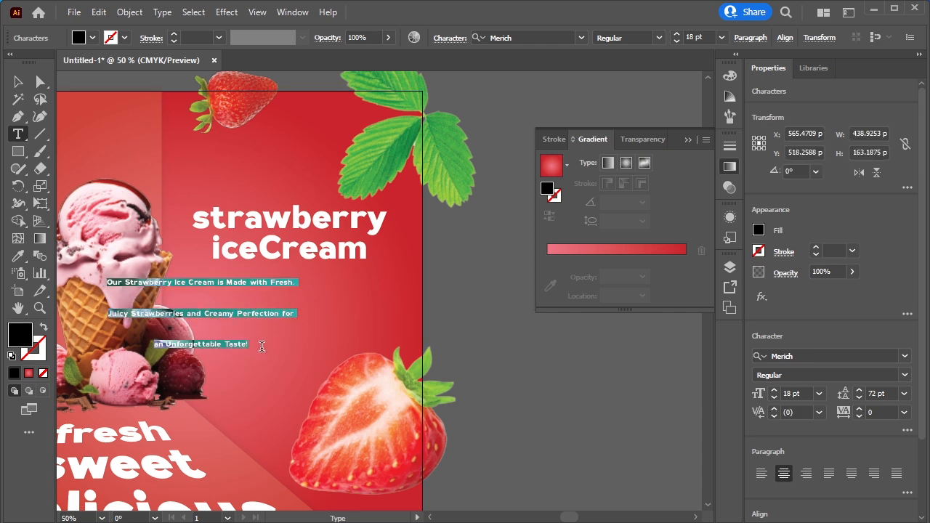
left_click(562, 37)
type("AR")
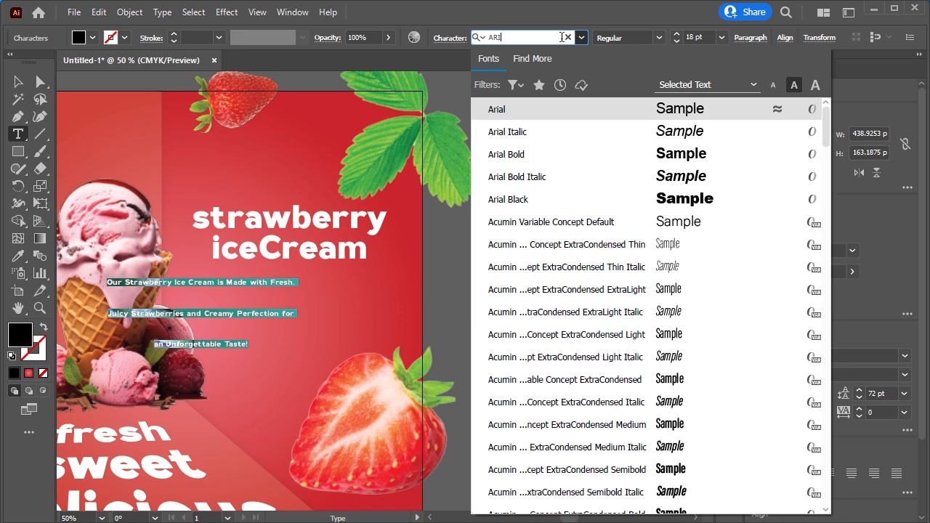
type("I")
left_click(708, 113)
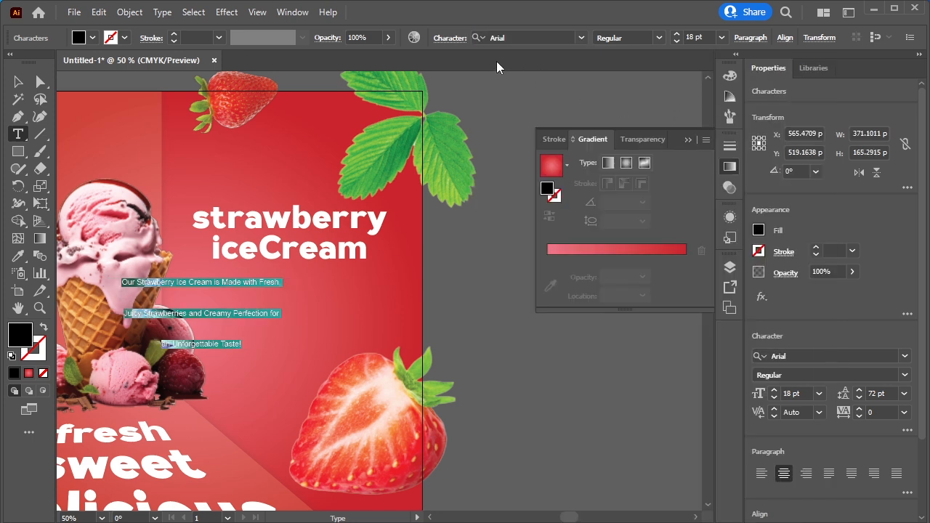
left_click_drag(678, 34, 677, 34)
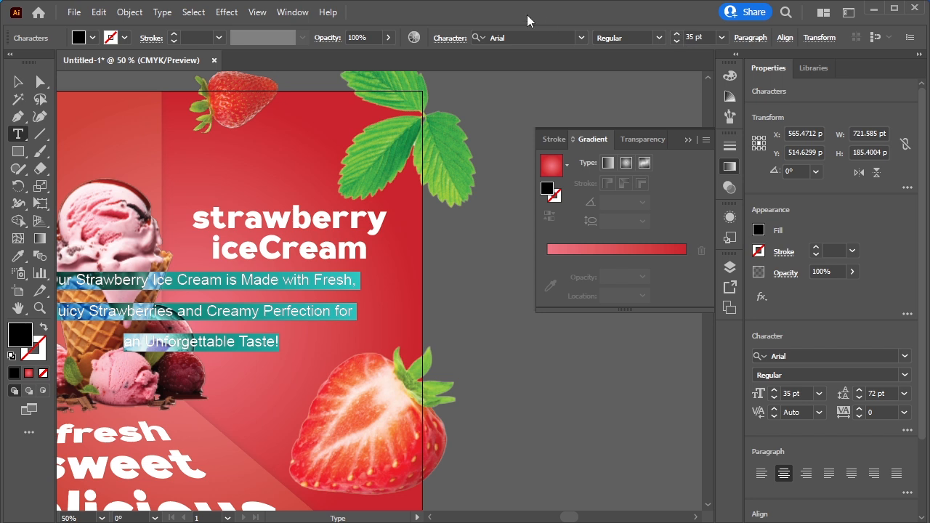
Set the leading of the description lines to Auto
left_click(444, 37)
left_click(455, 105)
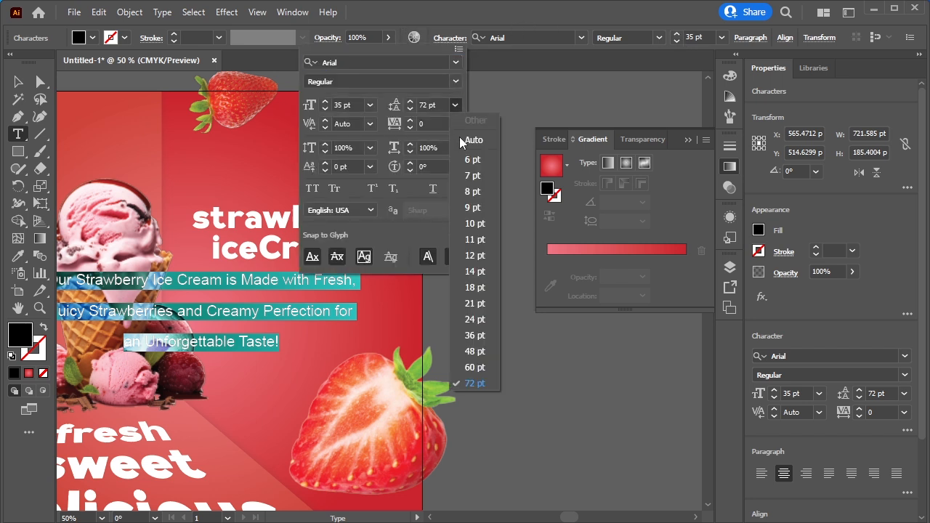
left_click(461, 138)
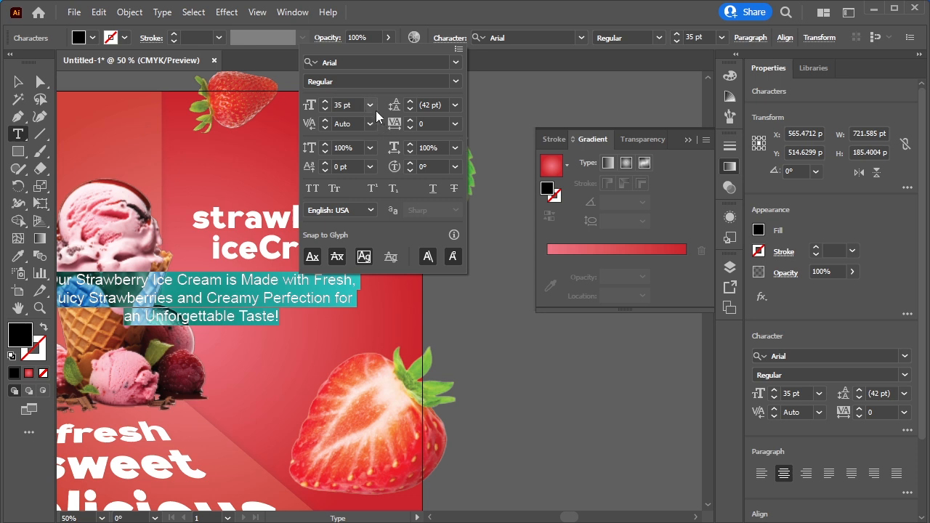
Reduce the font size of the three-line description to 23 pt
left_click(325, 109)
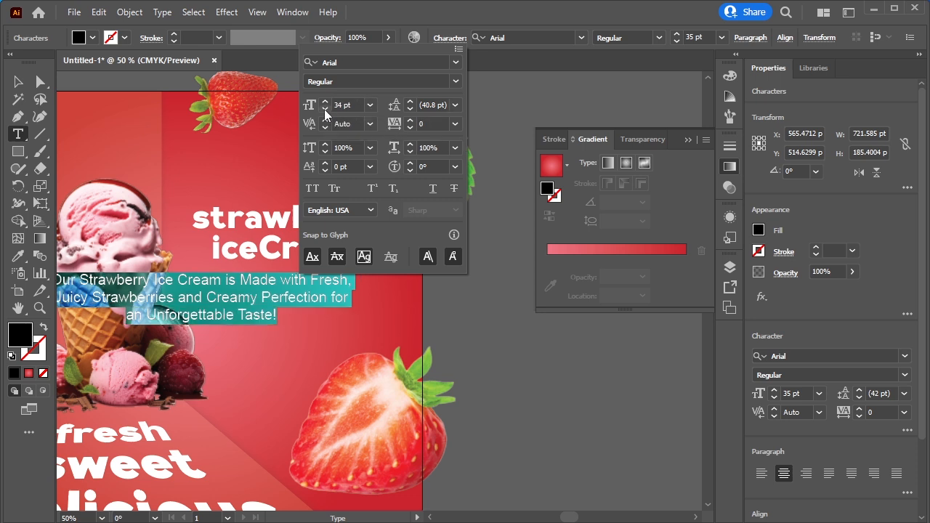
left_click(324, 109)
left_click(325, 109)
left_click(325, 109)
left_click(324, 109)
left_click(325, 109)
left_click(325, 109)
left_click(325, 109)
left_click(325, 109)
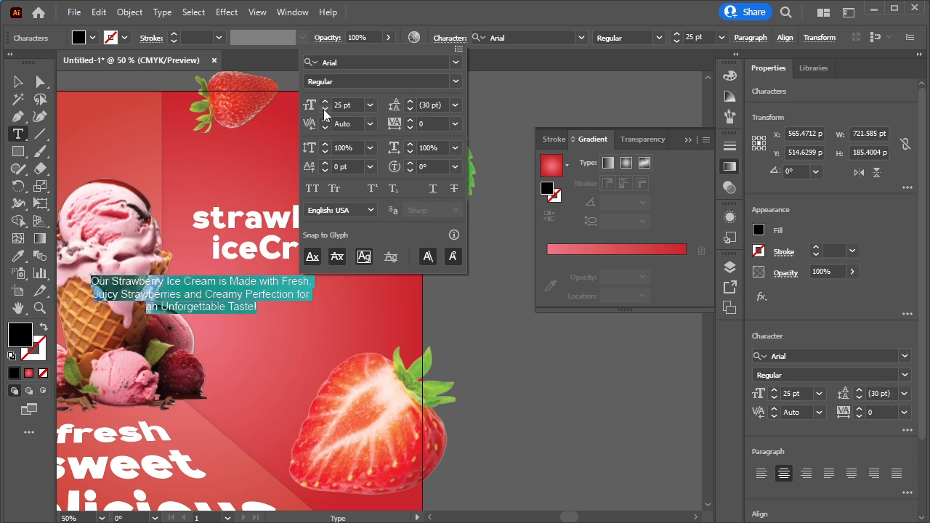
left_click(325, 109)
left_click(325, 109)
left_click(324, 109)
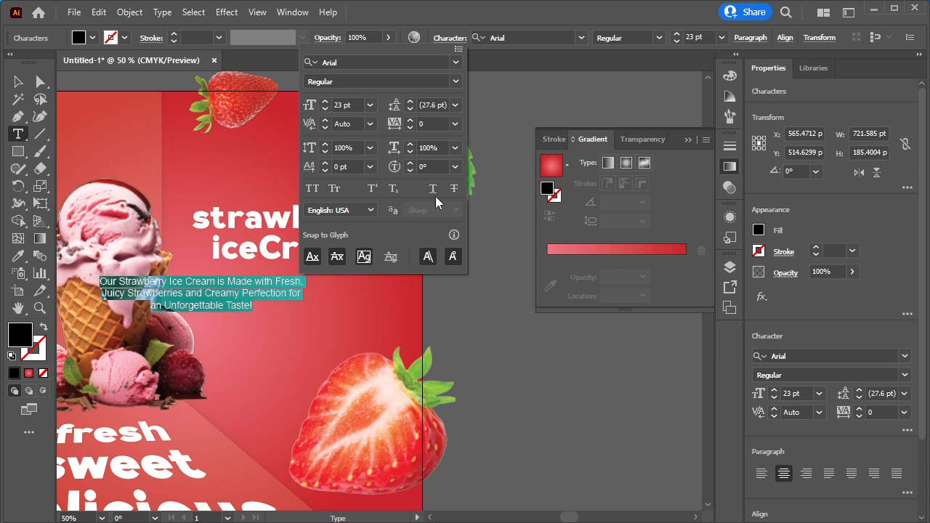
Left-align the description and move it up and left so it sits directly beneath the "iceCream" line
left_click(761, 473)
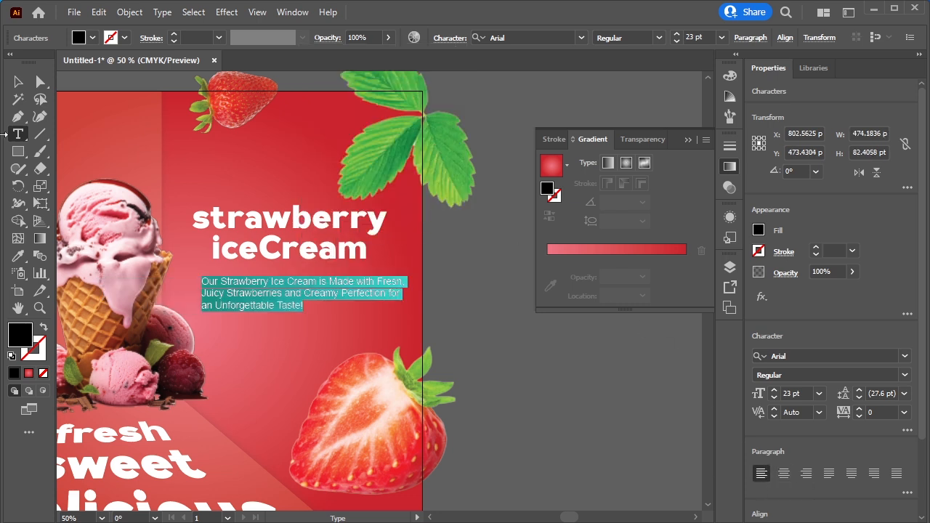
left_click(18, 81)
left_click_drag(318, 293, 313, 287)
Fill the description text with white (ffffff) and shift it slightly down and right beneath the heading
double_click(21, 334)
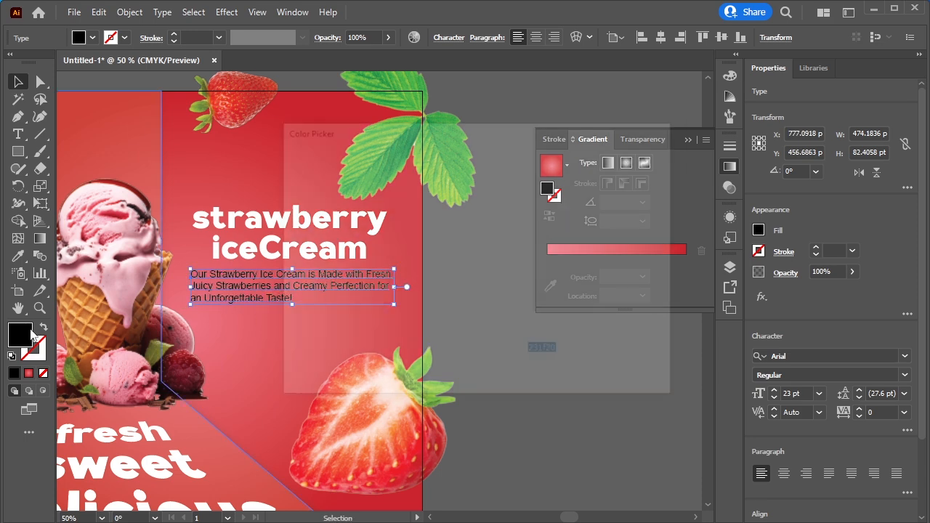
type("ffffff")
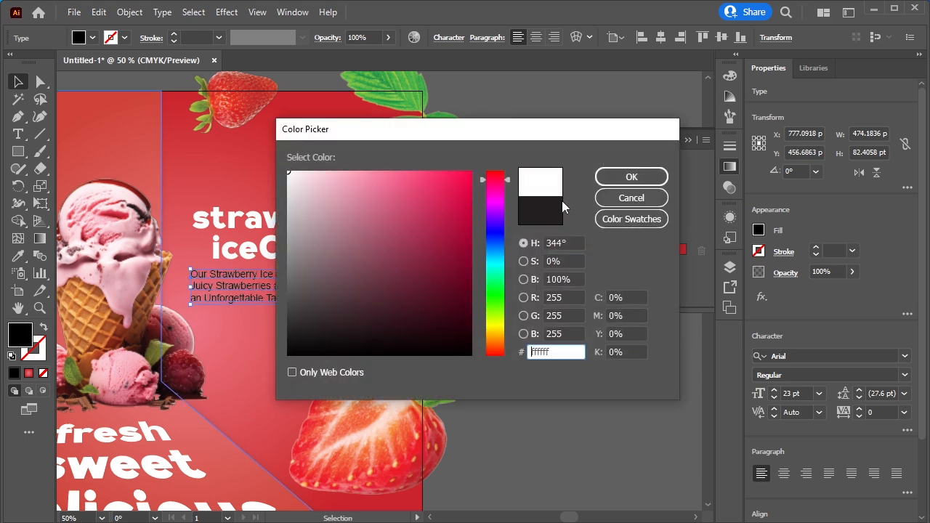
left_click(629, 177)
left_click(478, 291)
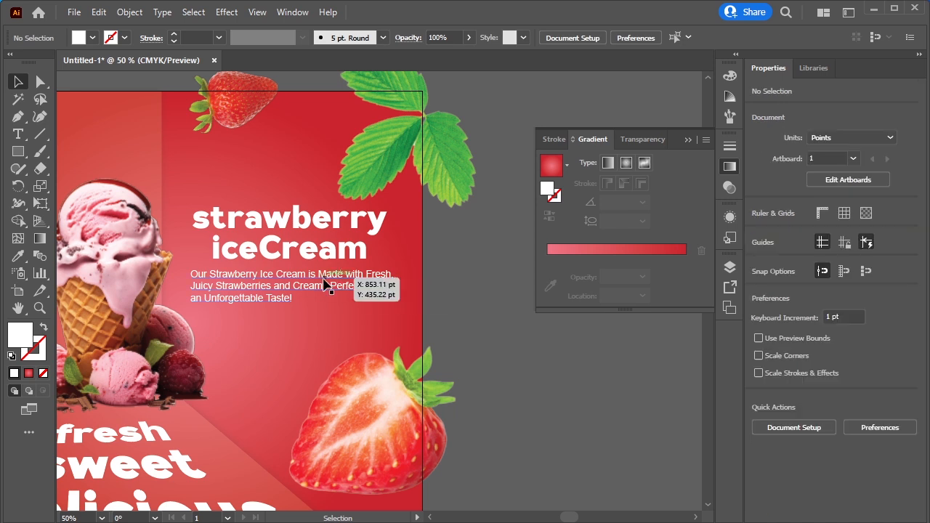
left_click_drag(326, 284, 330, 288)
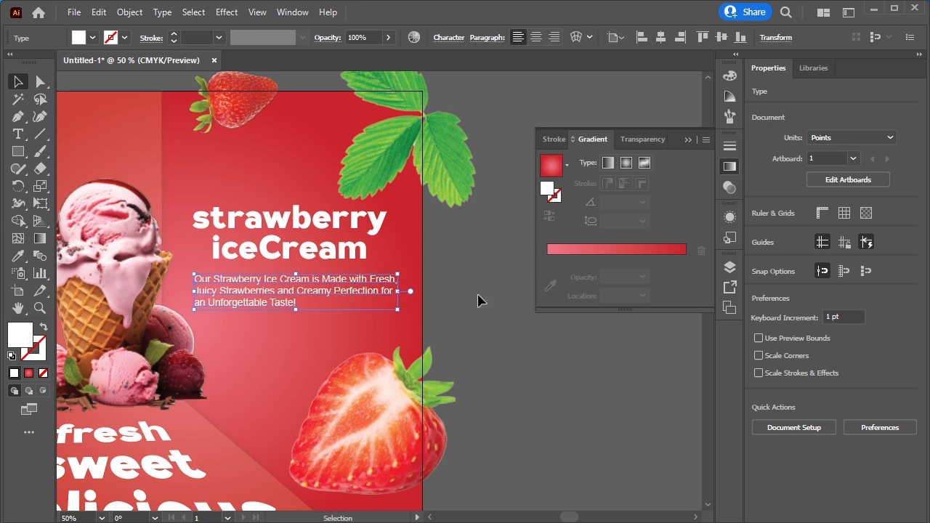
left_click(477, 301)
Hide the floating gradient settings and show the whole poster in Trim View, cropped to the artboard
scroll(477, 300, "down", 2)
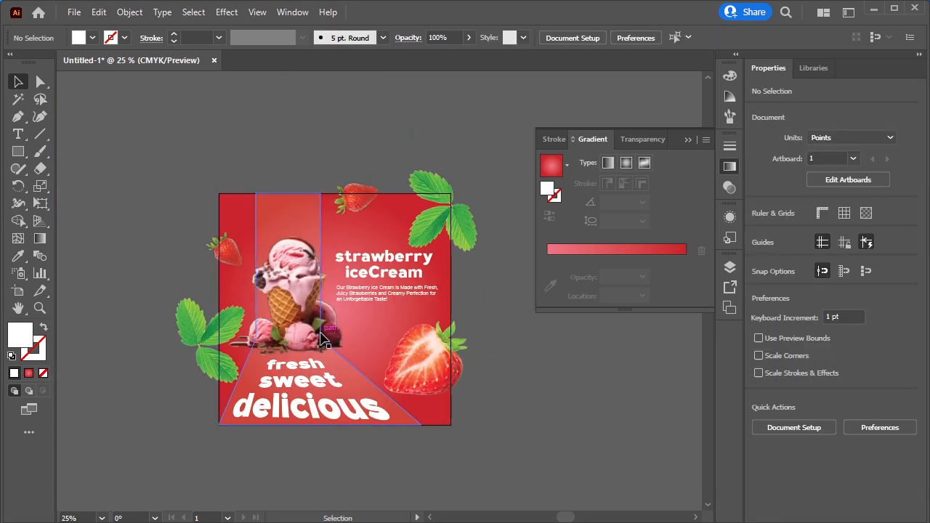
scroll(324, 338, "up", 2)
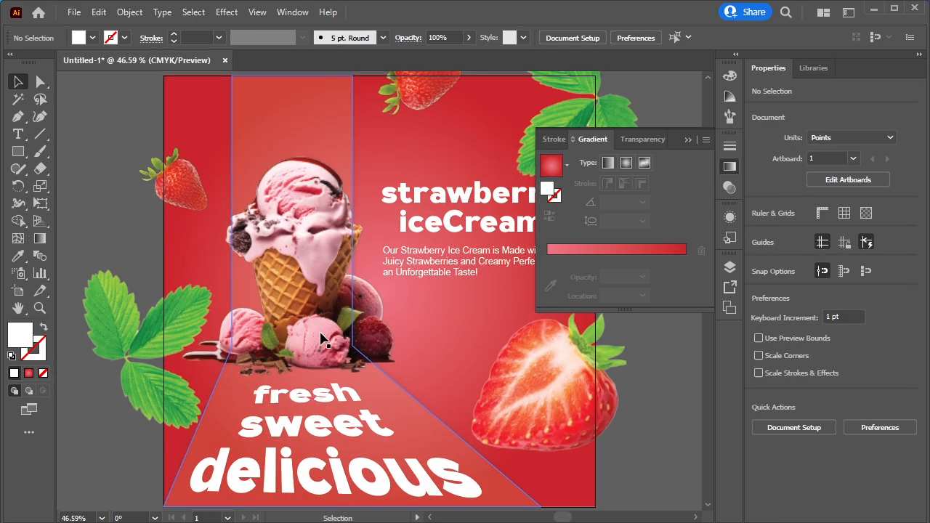
left_click(687, 139)
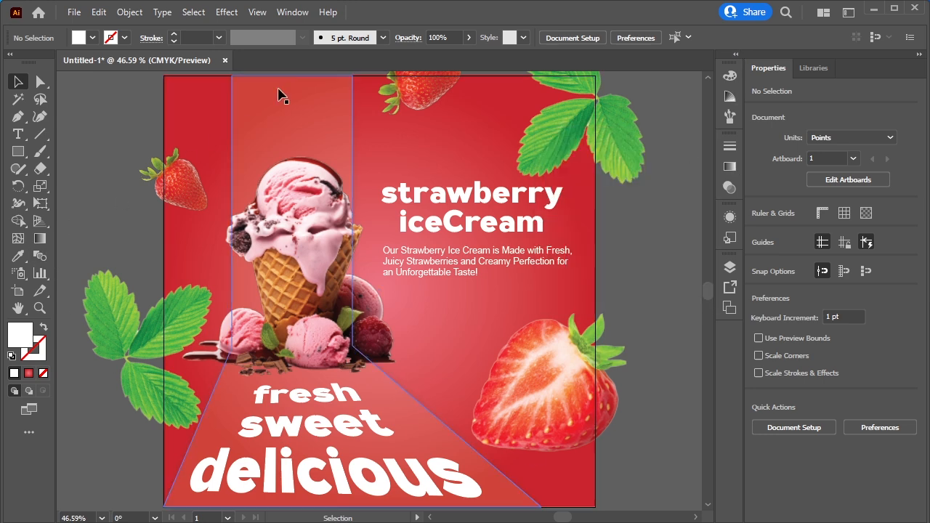
left_click(257, 12)
left_click(316, 80)
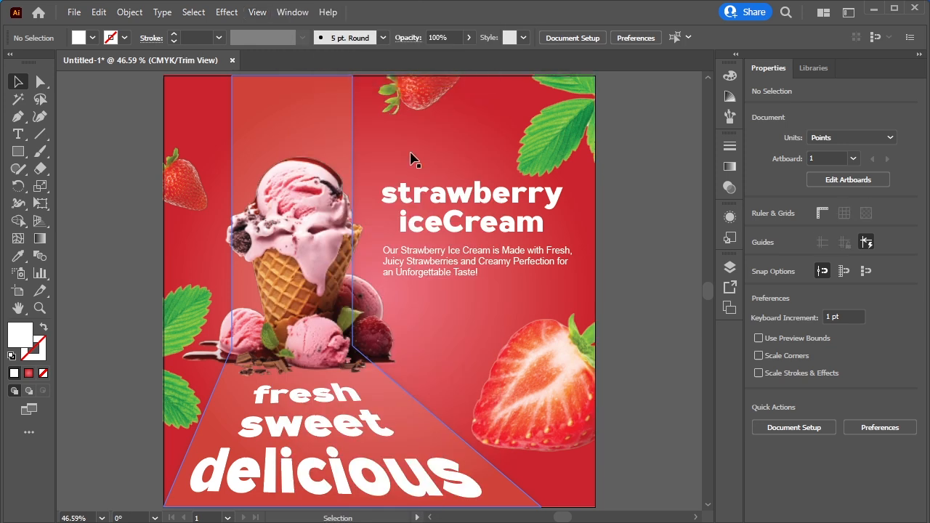